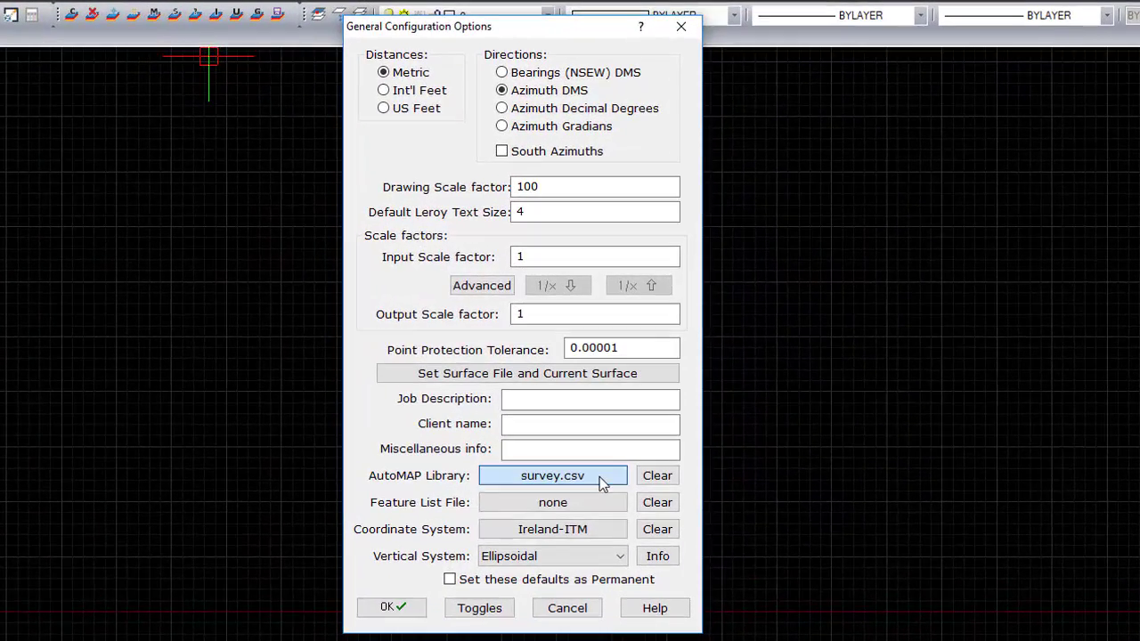
Review the MH description's settings in the survey.csv AutoMAP library, save the library to disk and accept the general configuration.
click(600, 477)
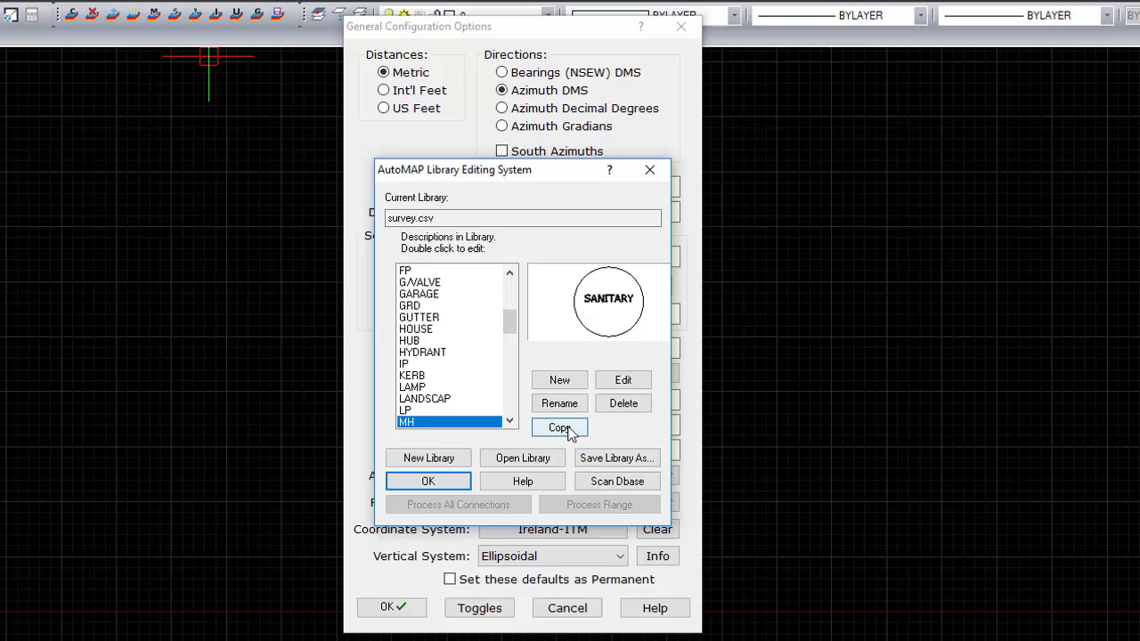
click(622, 380)
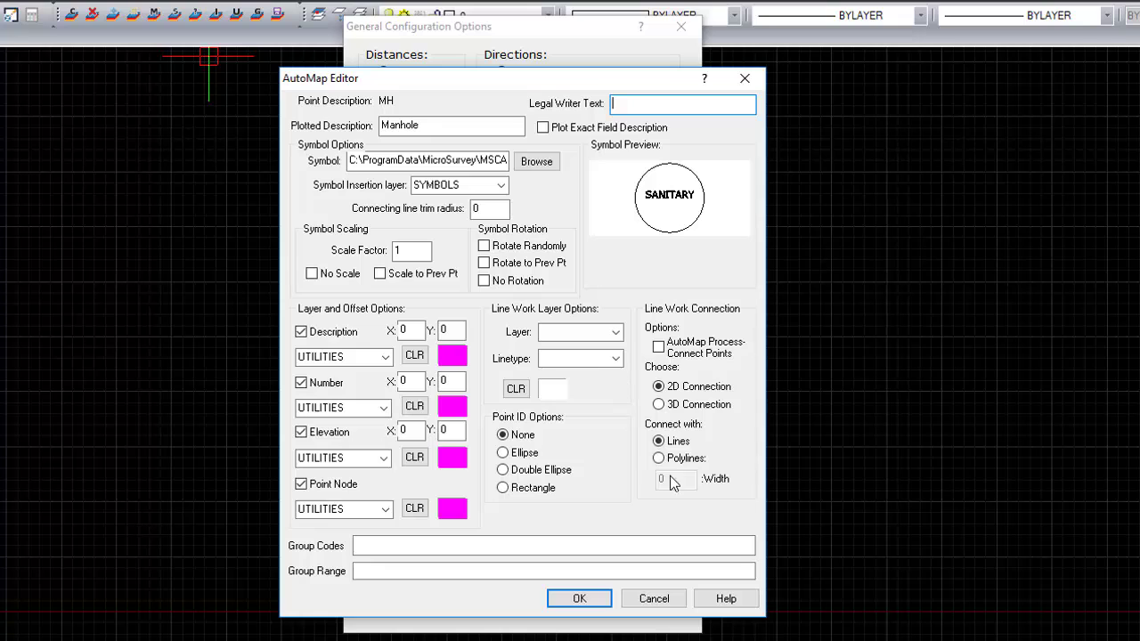
click(579, 598)
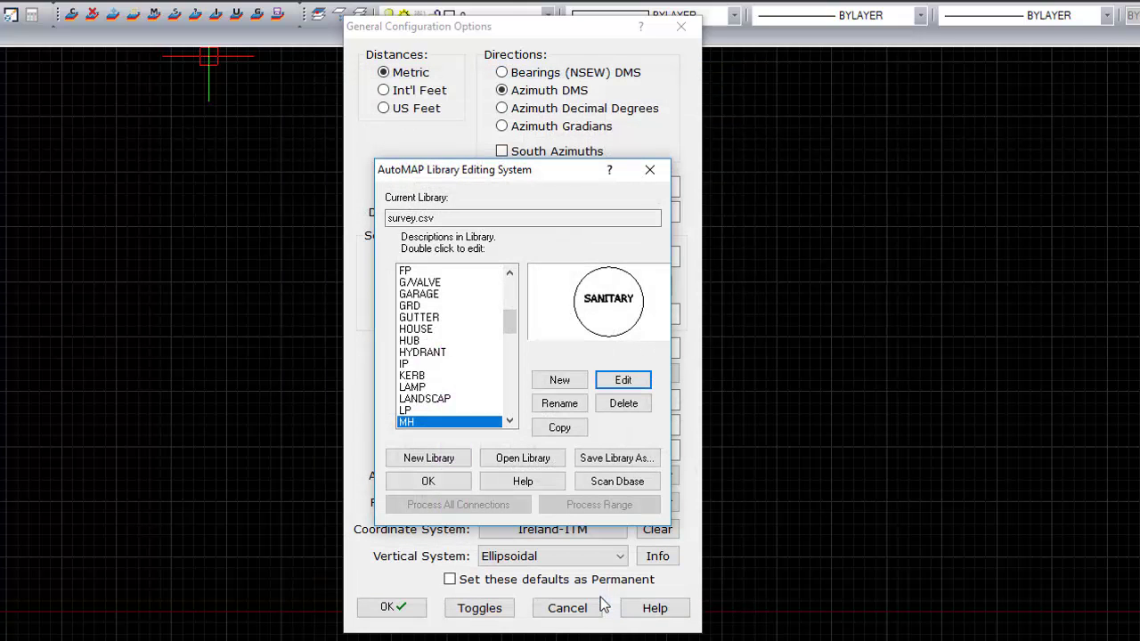
click(650, 171)
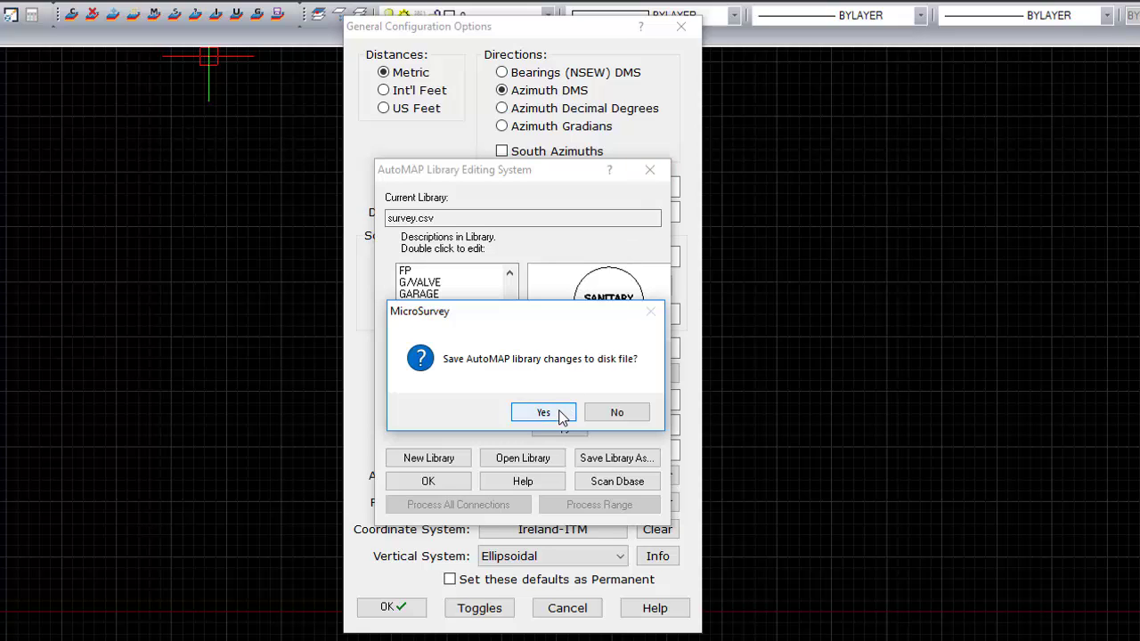
click(544, 411)
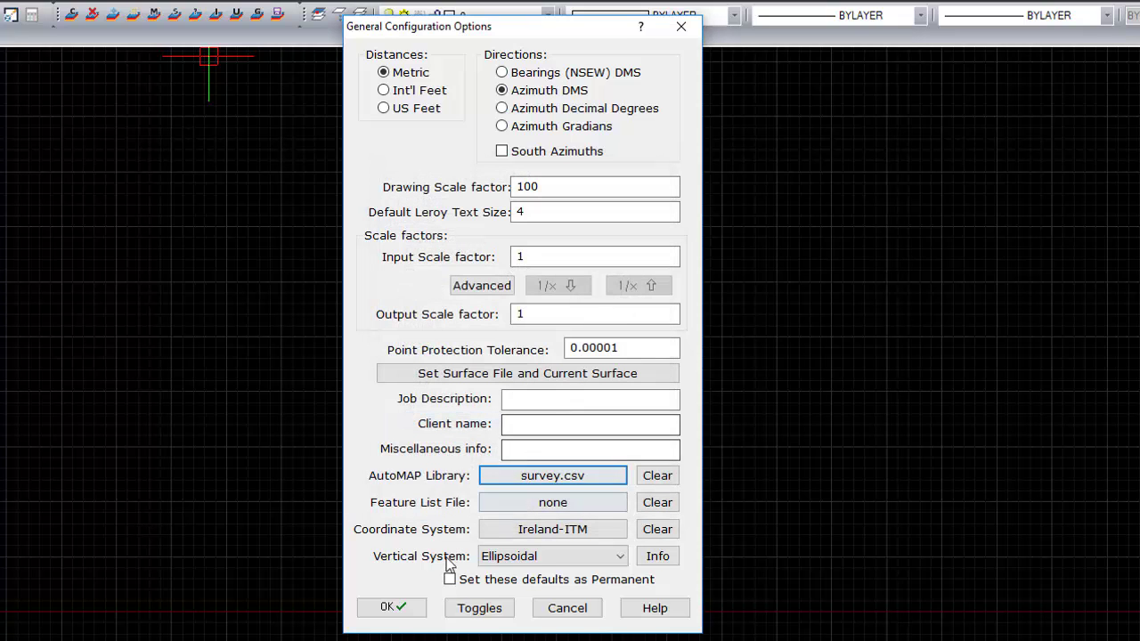
click(392, 608)
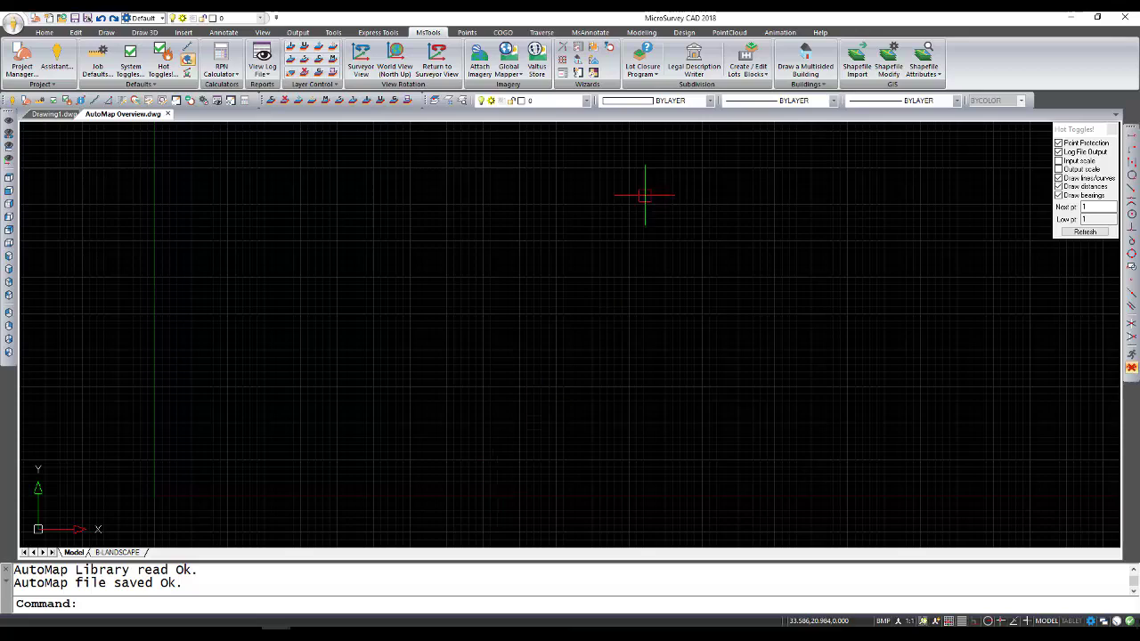
Examine the drawing's layer list and the B-LANDSCAPE layout, finishing back in model space.
click(587, 102)
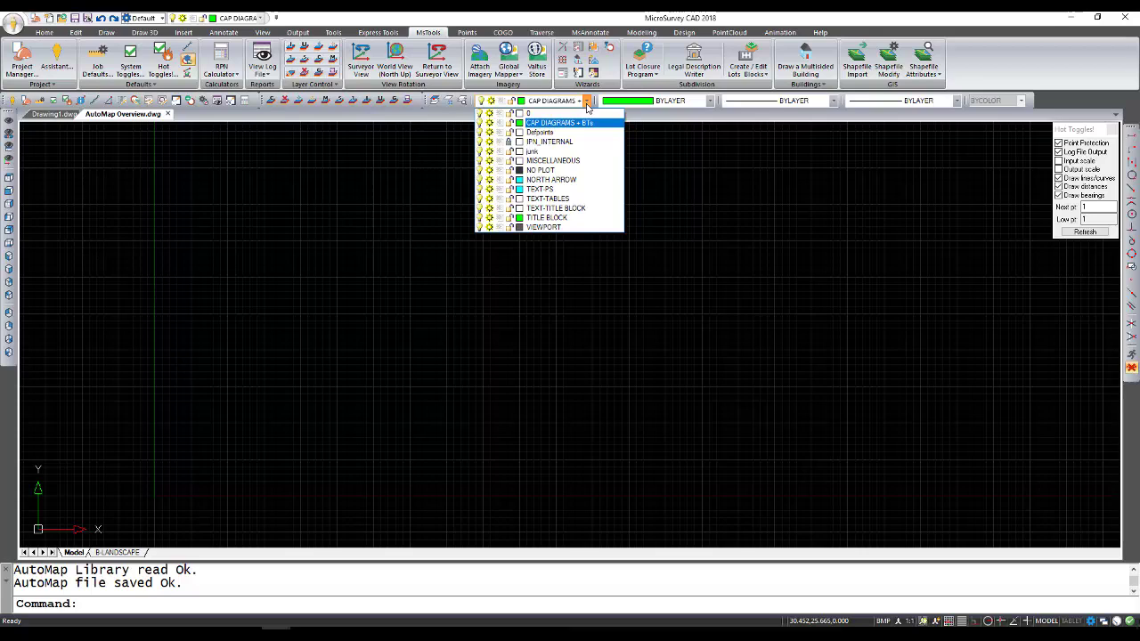
click(674, 243)
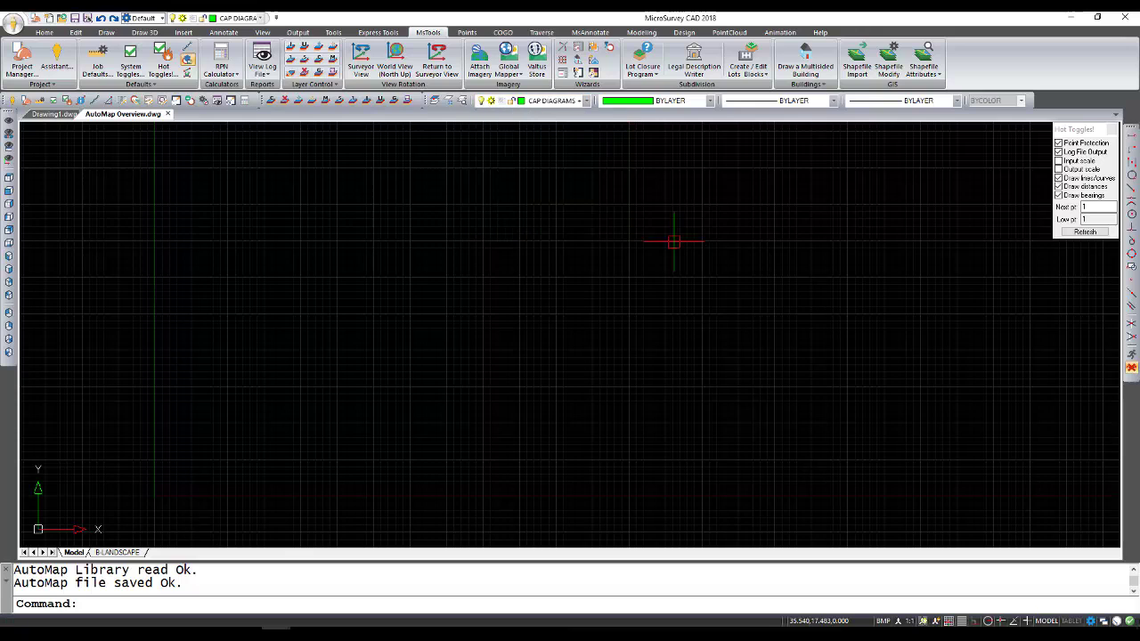
click(130, 553)
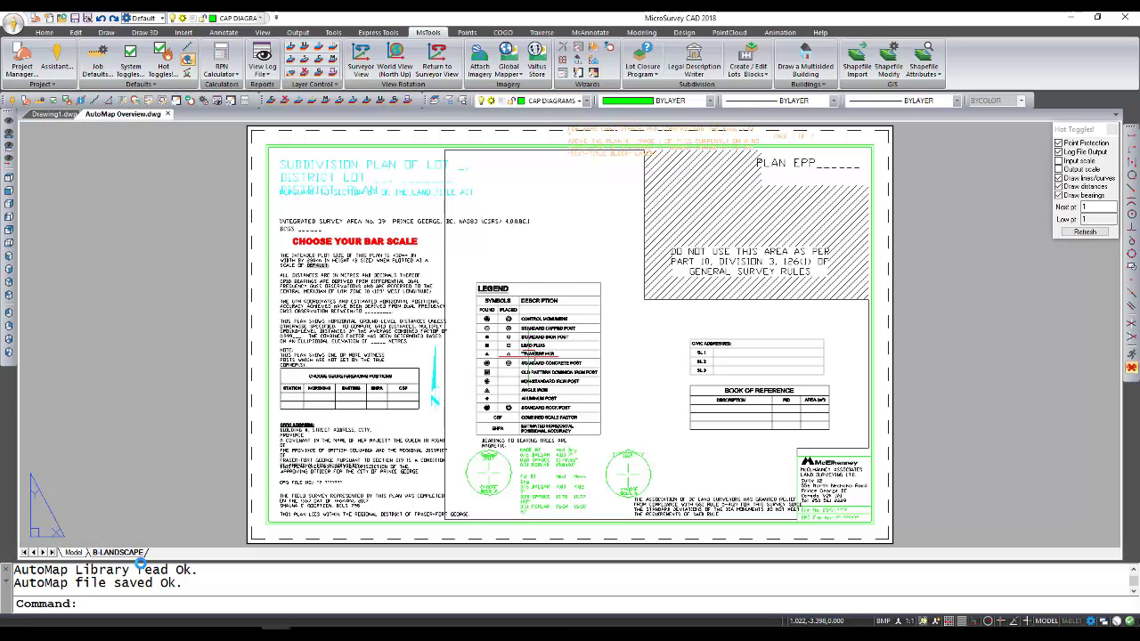
click(73, 552)
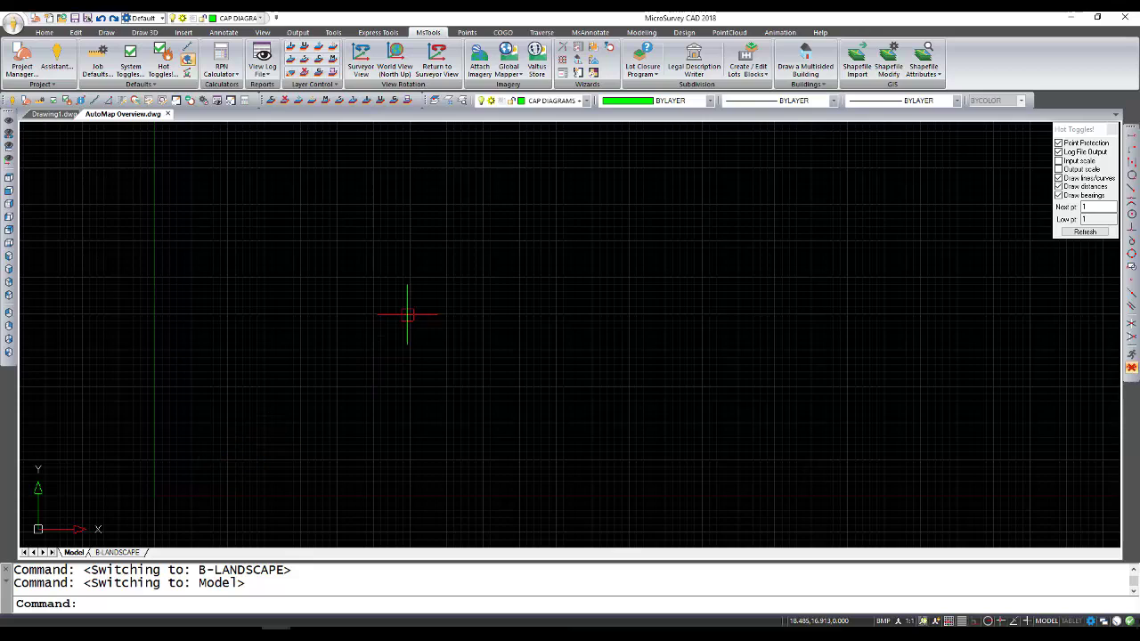
Import the FieldGenius project KILENEY with the SURVEY.CSV AutoMAP library, 3D line work connections and AutoMAP symbols drawn.
click(551, 34)
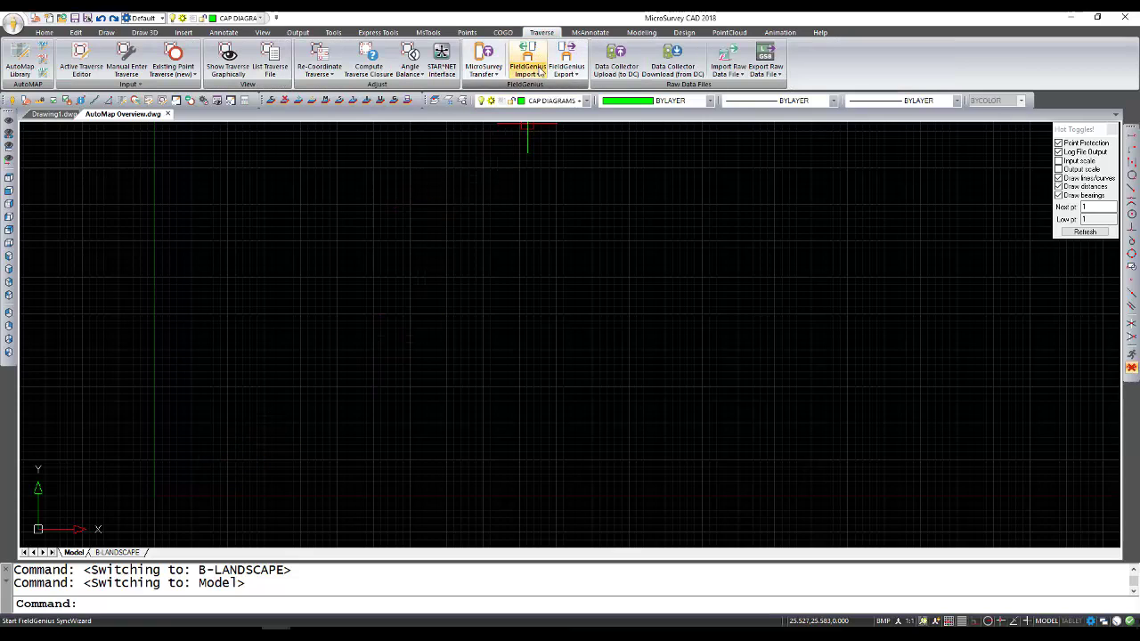
click(539, 71)
click(540, 95)
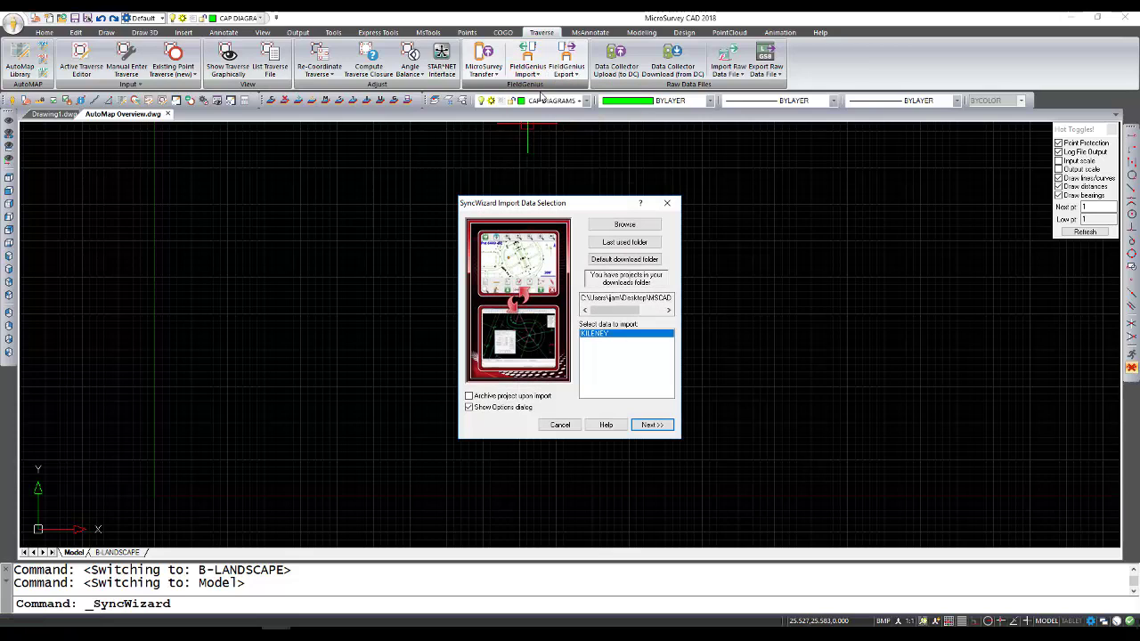
click(648, 425)
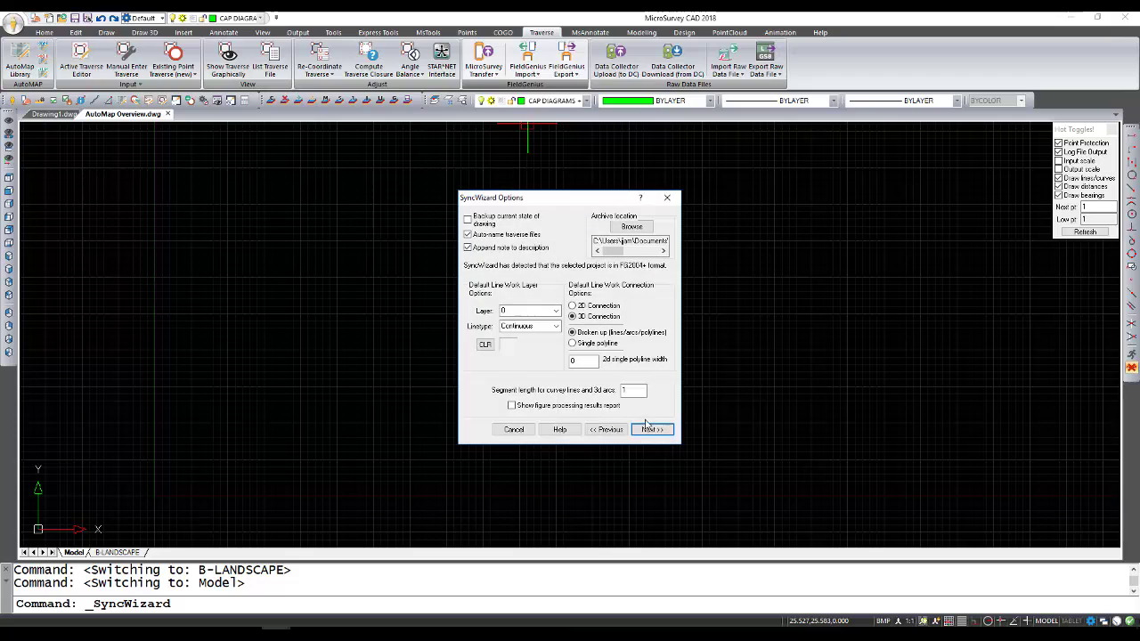
click(647, 427)
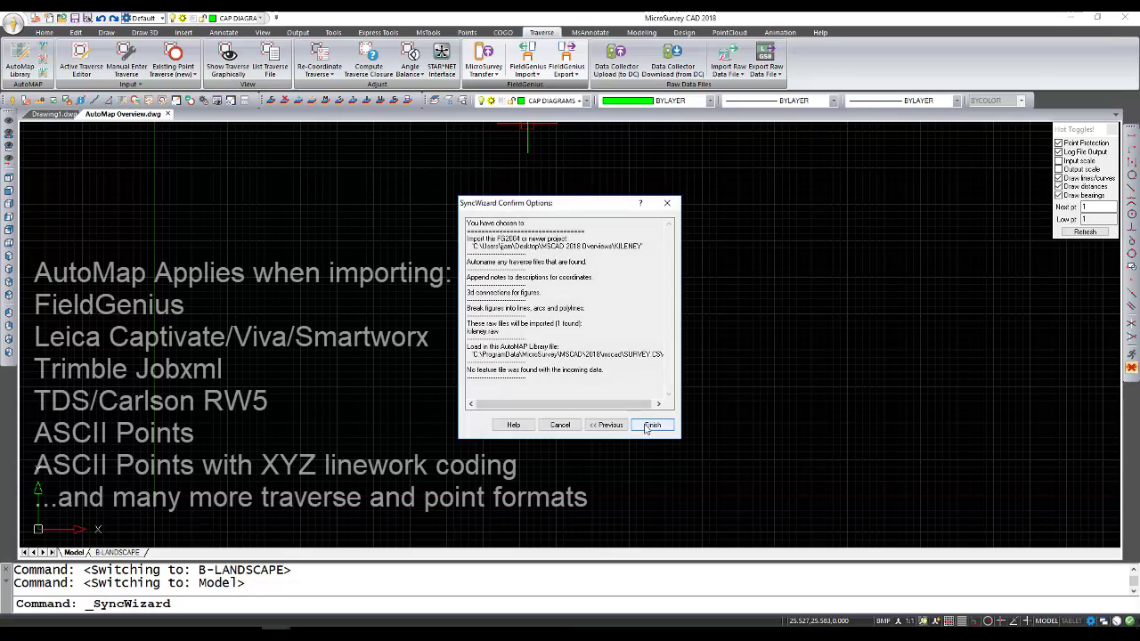
click(643, 428)
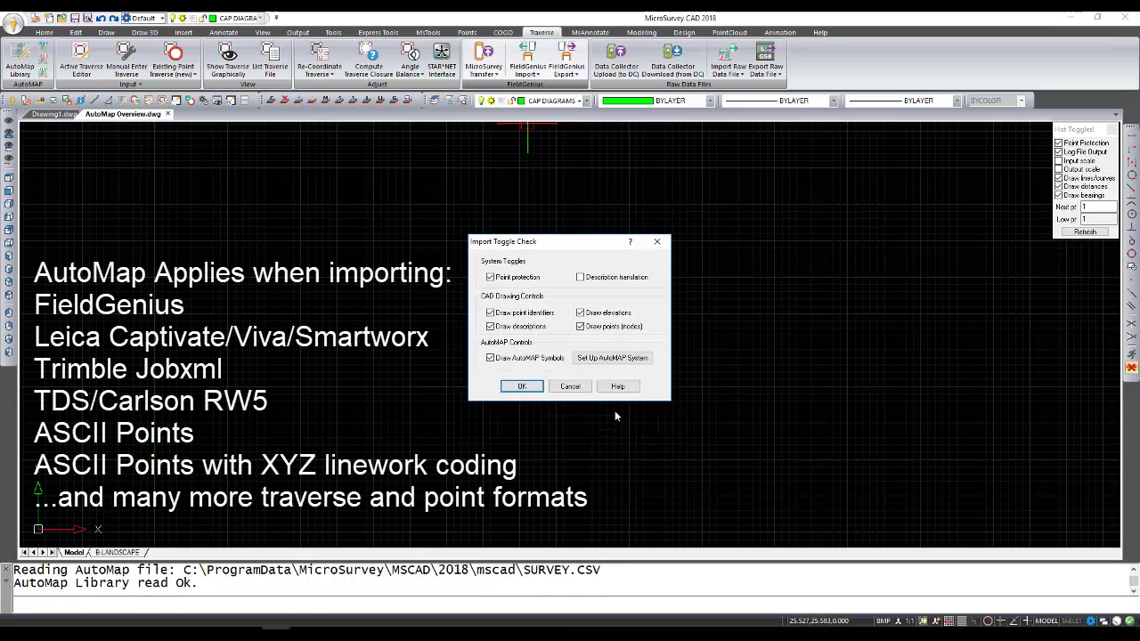
click(533, 387)
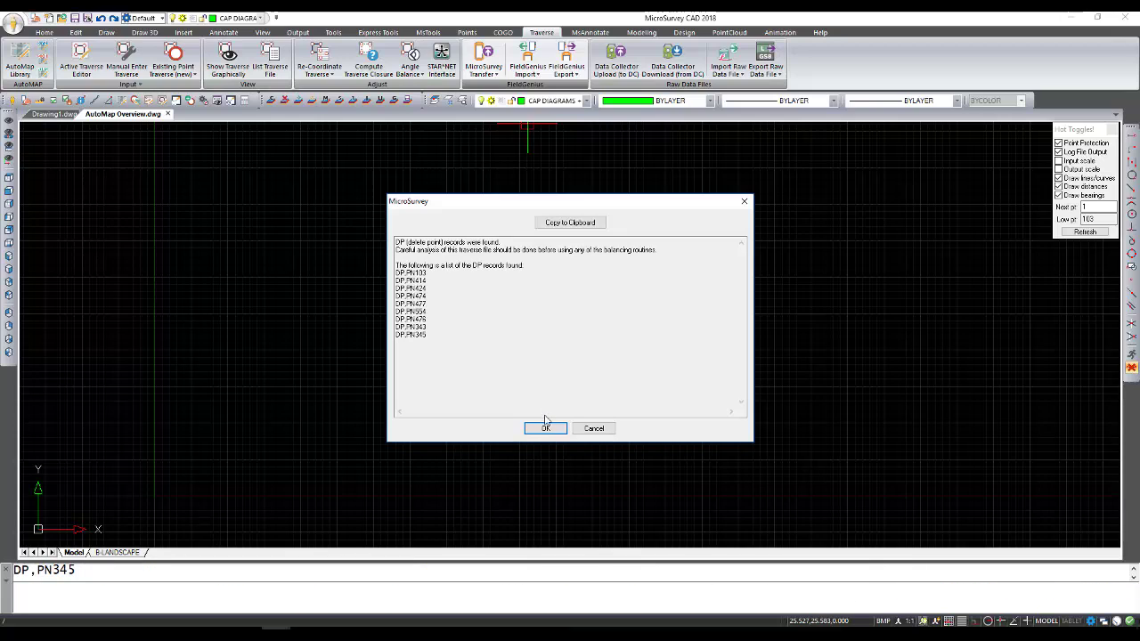
click(547, 429)
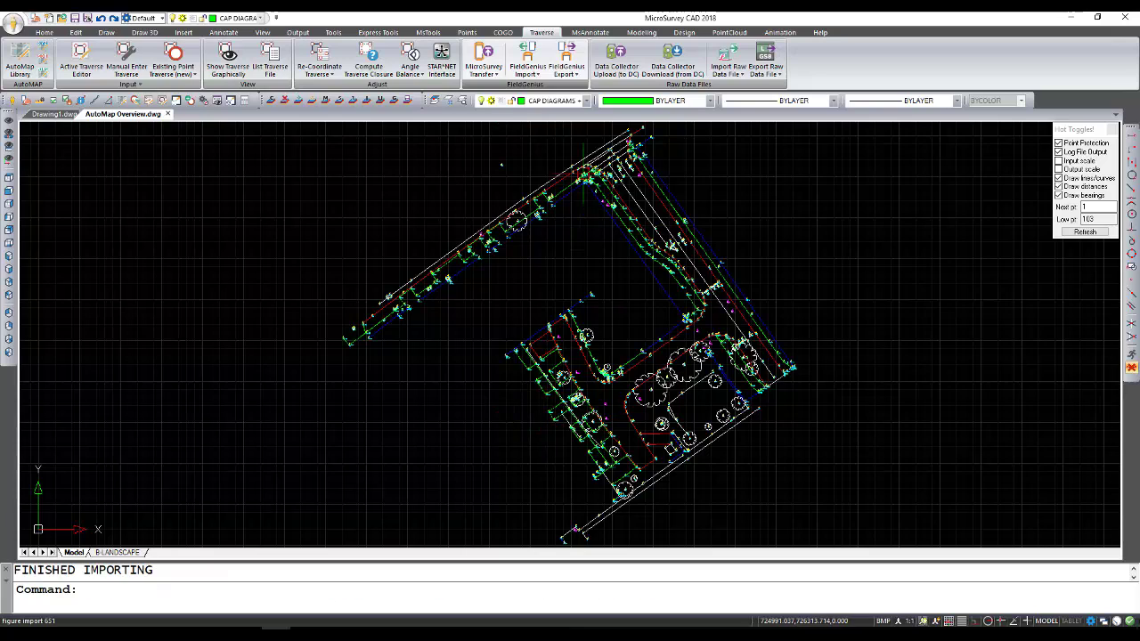
Examine the layer list for the layers that came in with the imported survey.
click(587, 100)
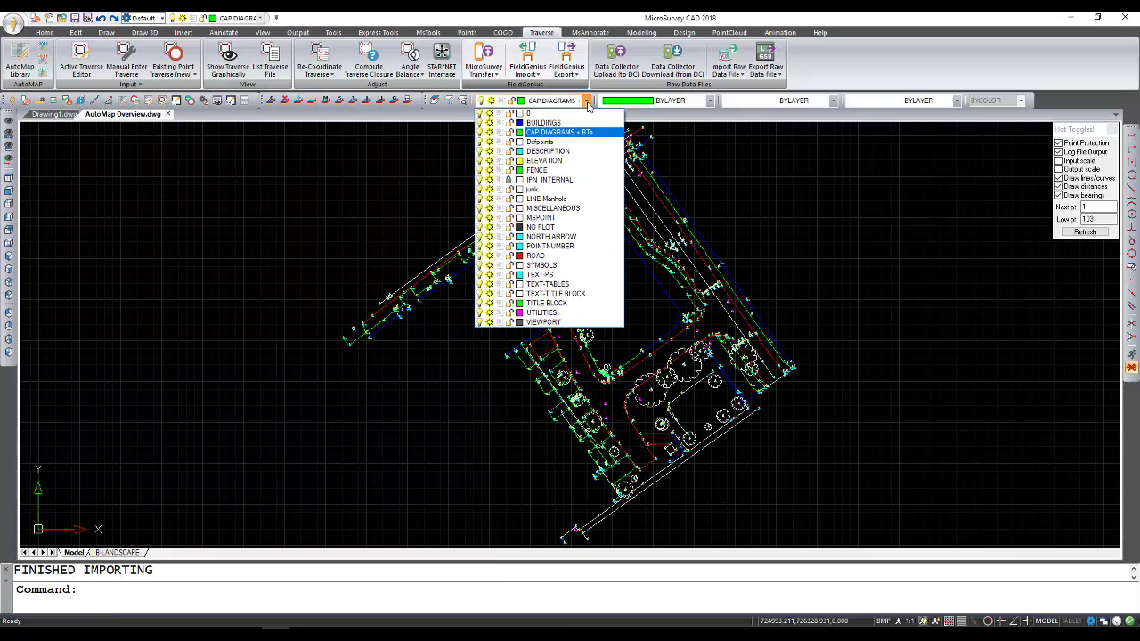
click(684, 152)
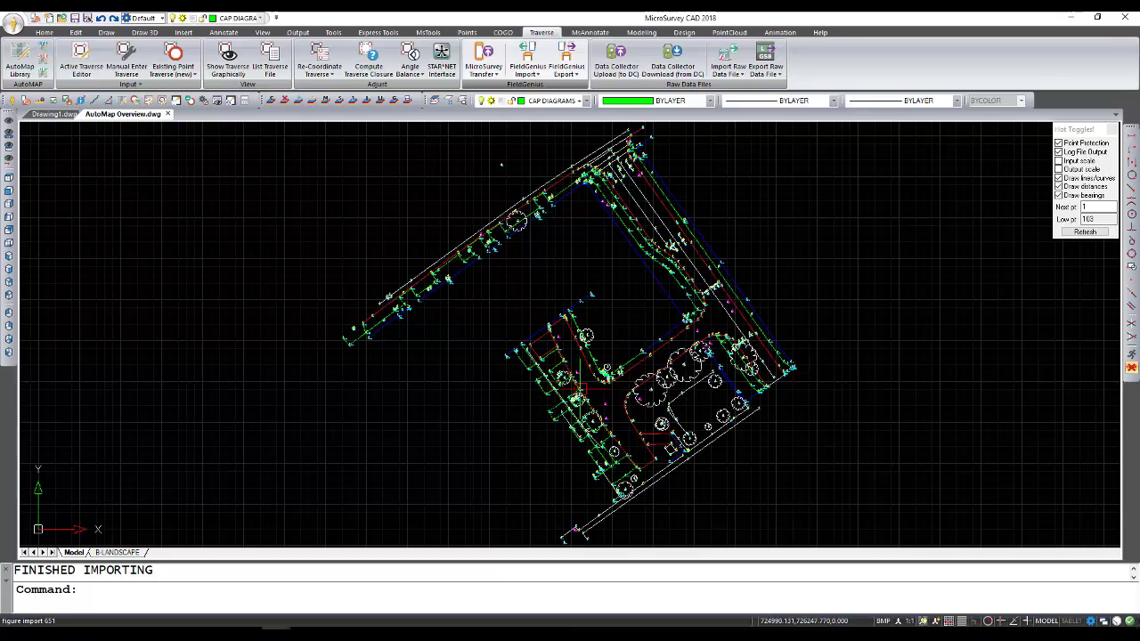
Examine the symbol and labels of manhole point 342 up close and regenerate the drawing.
scroll(613, 401, up, 3)
scroll(614, 407, up, 5)
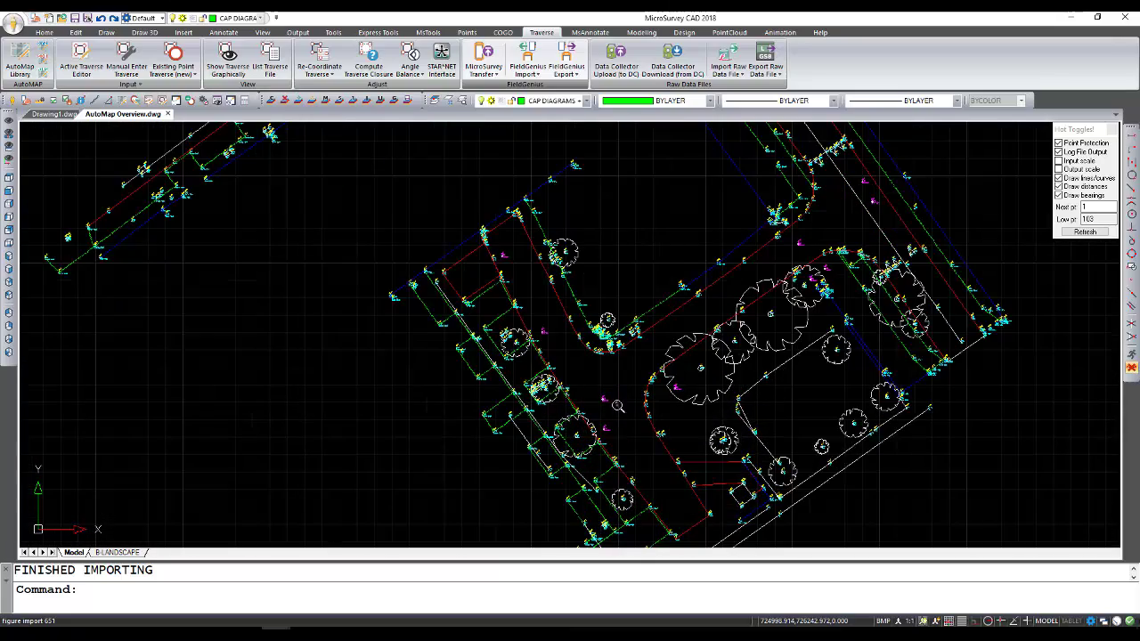
scroll(610, 403, up, 6)
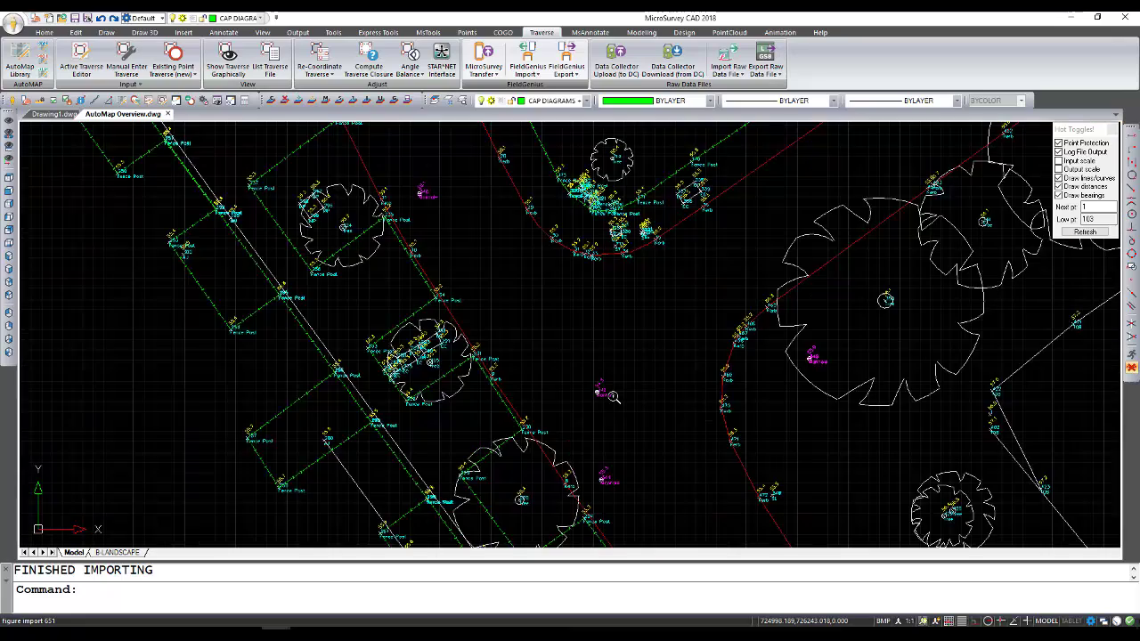
scroll(598, 399, up, 5)
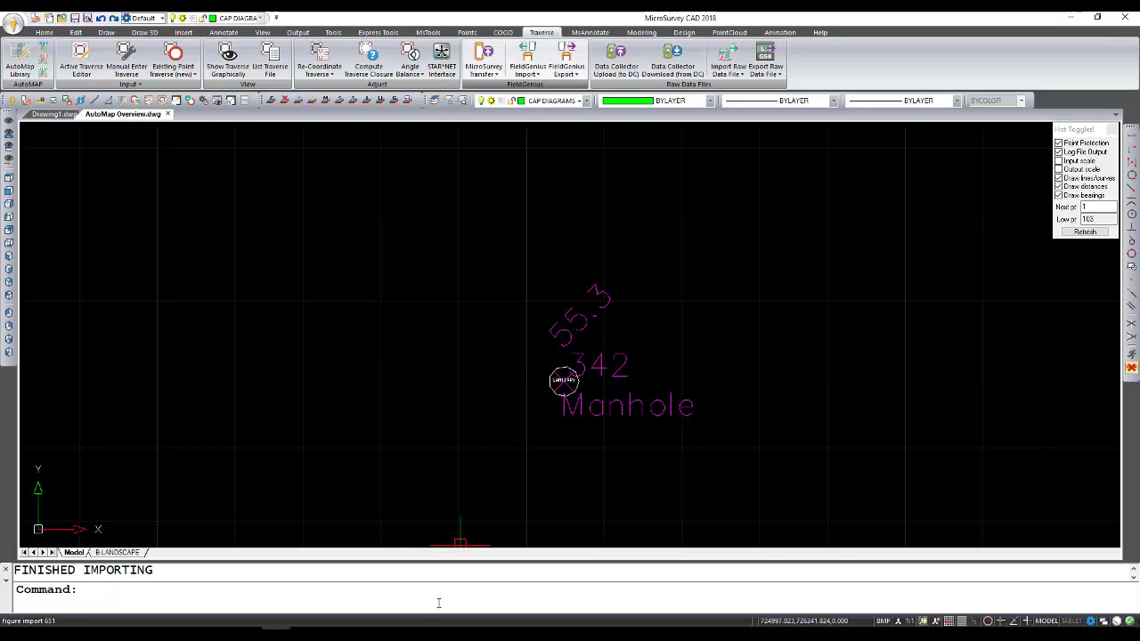
text(regen)
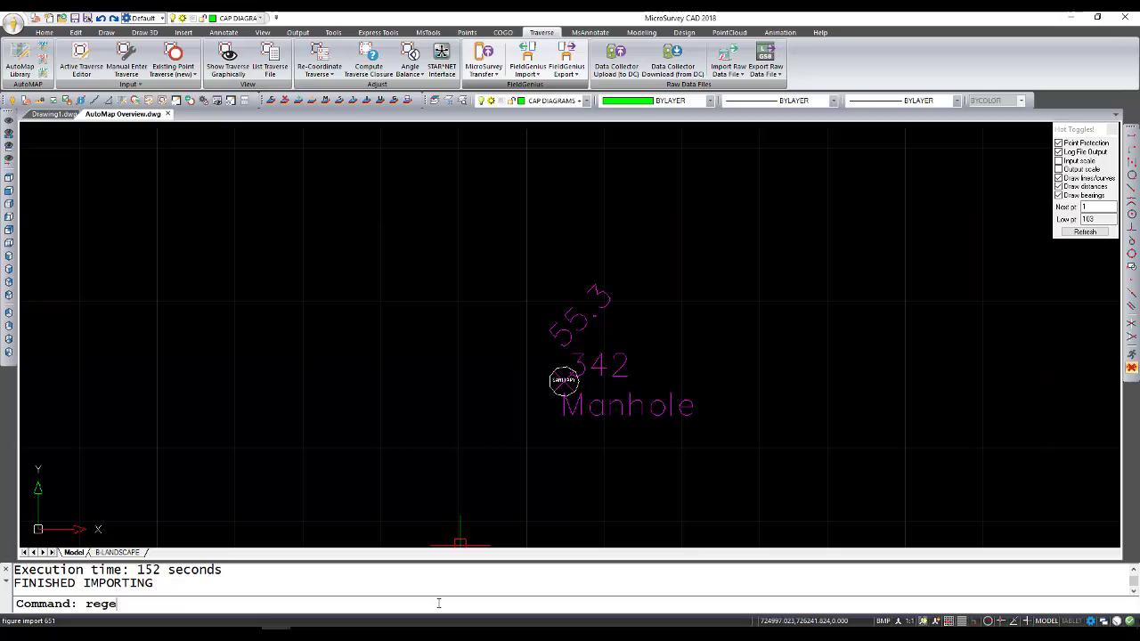
key(Return)
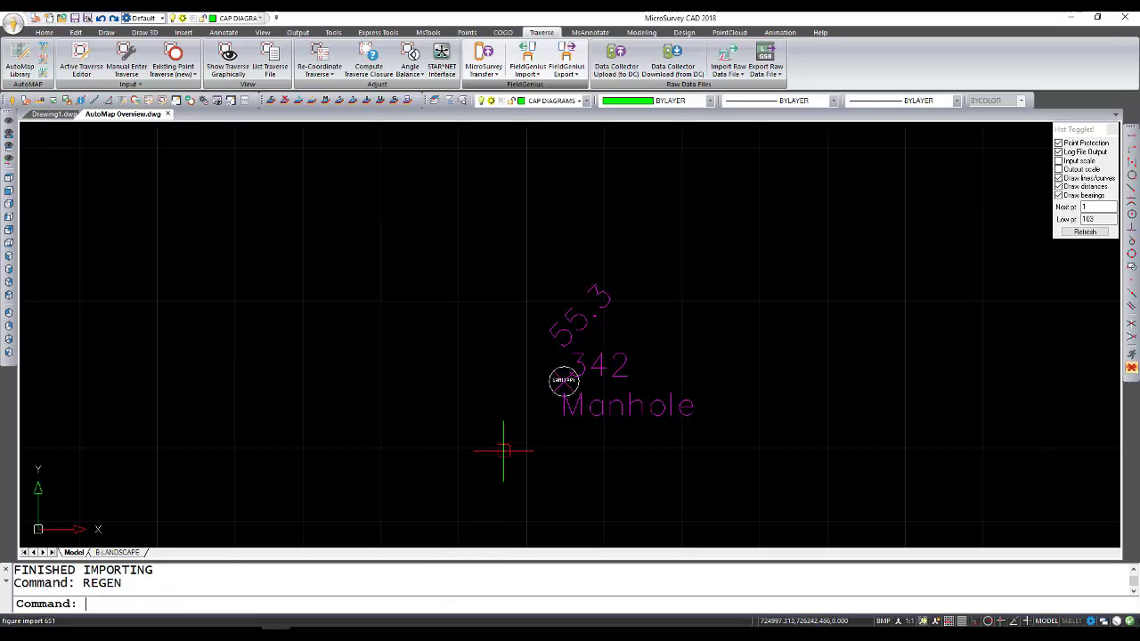
Examine the description and plotted description of tree point 350 in the point editor.
scroll(510, 437, down, 3)
scroll(523, 398, down, 10)
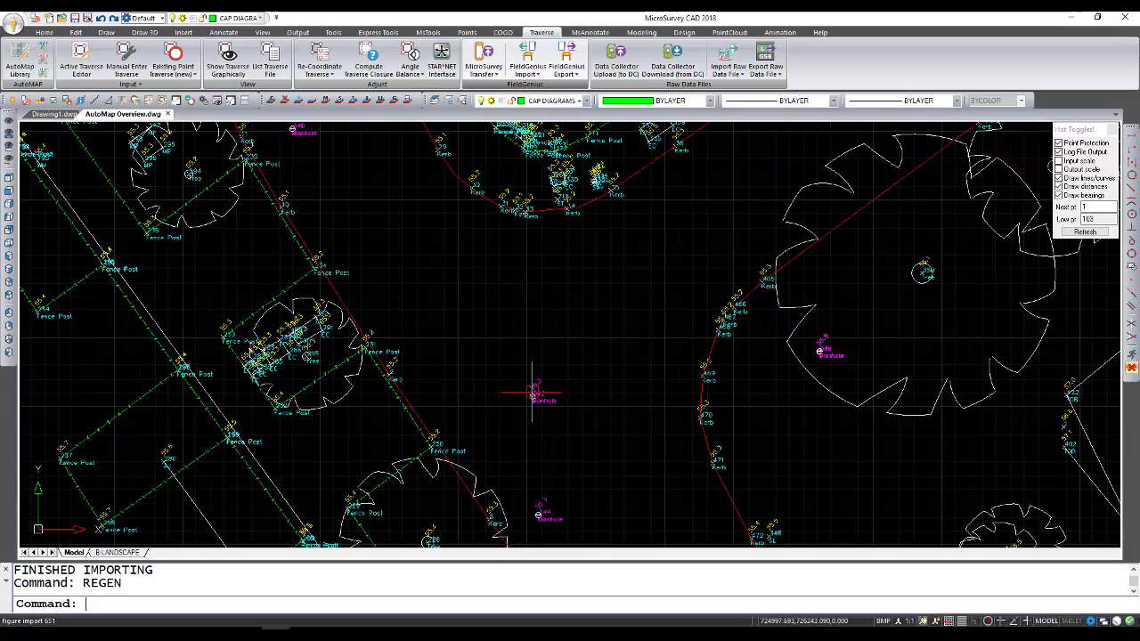
mouse_move(455, 381)
middle_down()
mouse_move(522, 407)
mouse_move(302, 387)
middle_up()
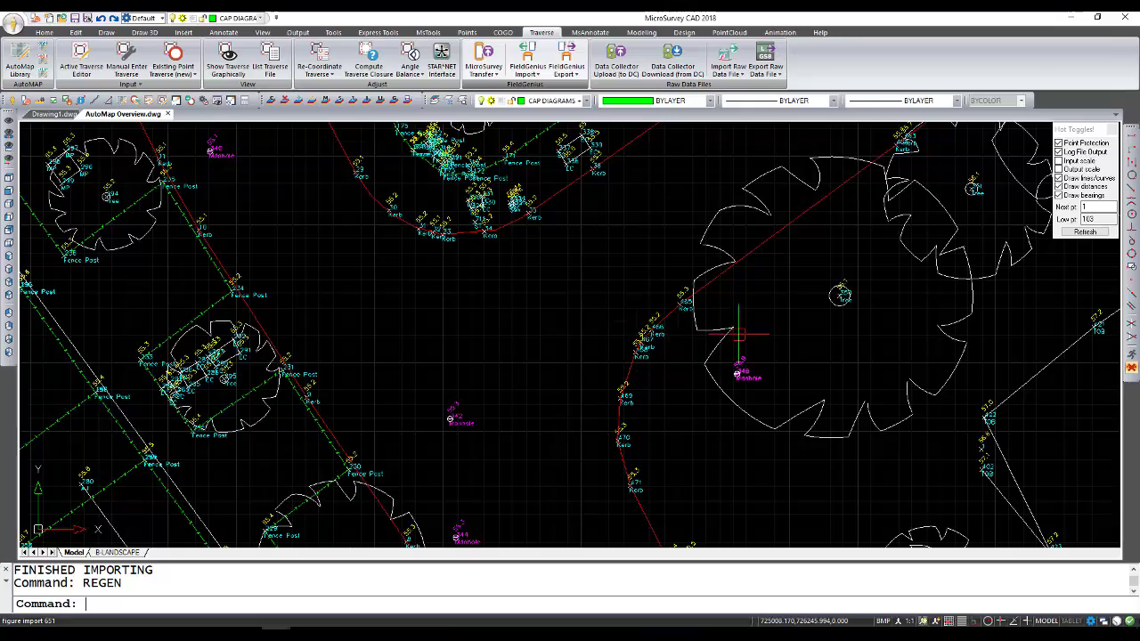
middle_drag(832, 325, 610, 414)
scroll(621, 390, up, 5)
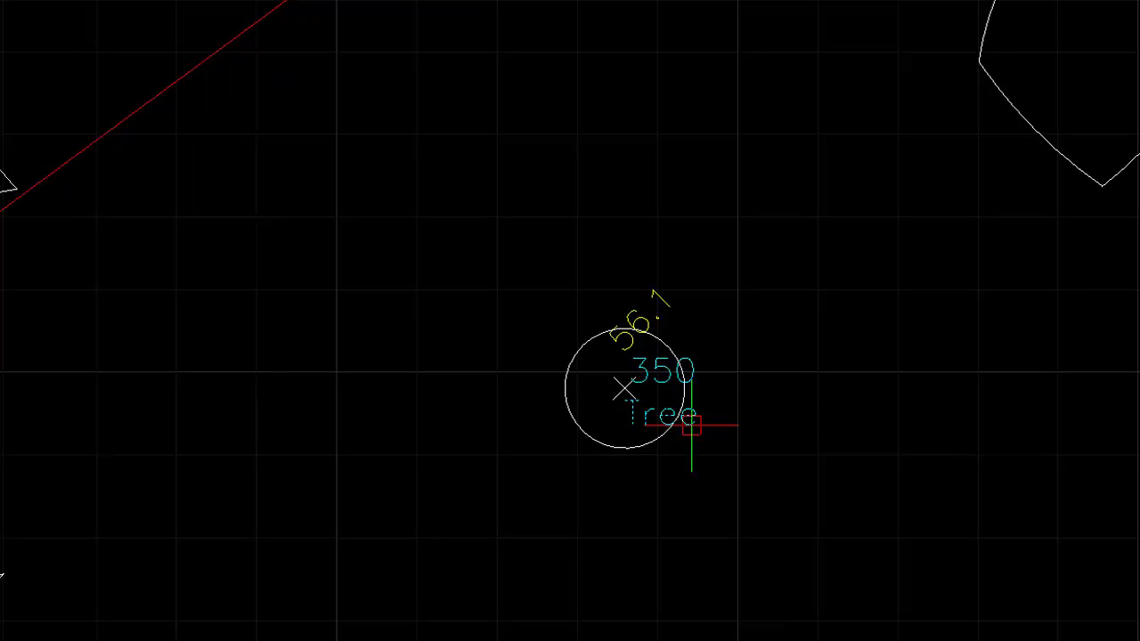
double_click(692, 425)
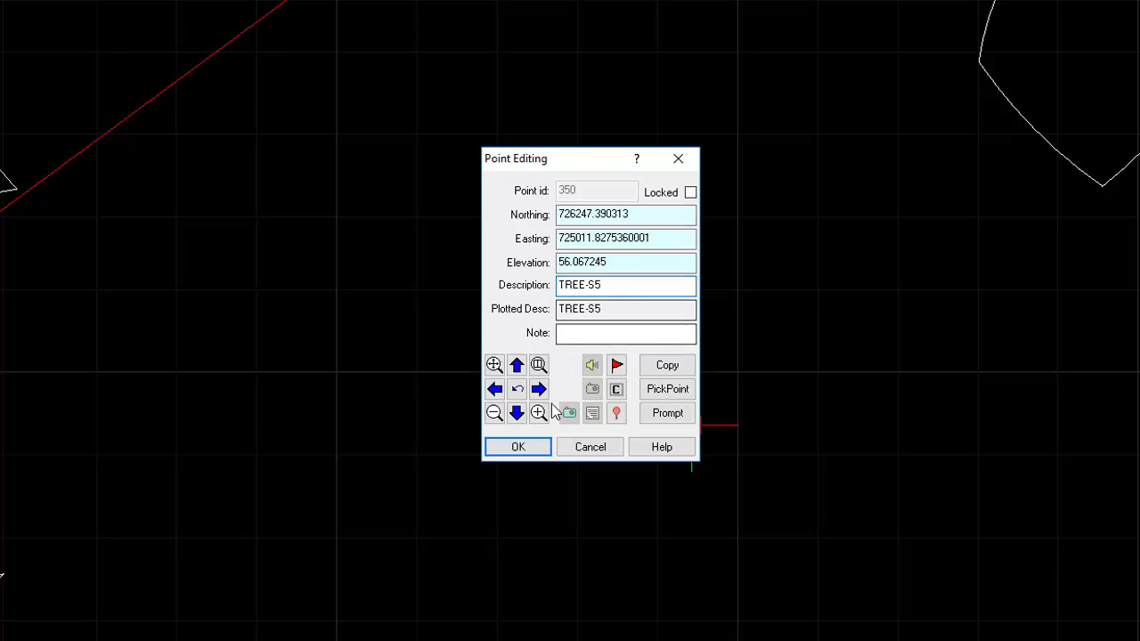
click(520, 450)
scroll(538, 395, down, 4)
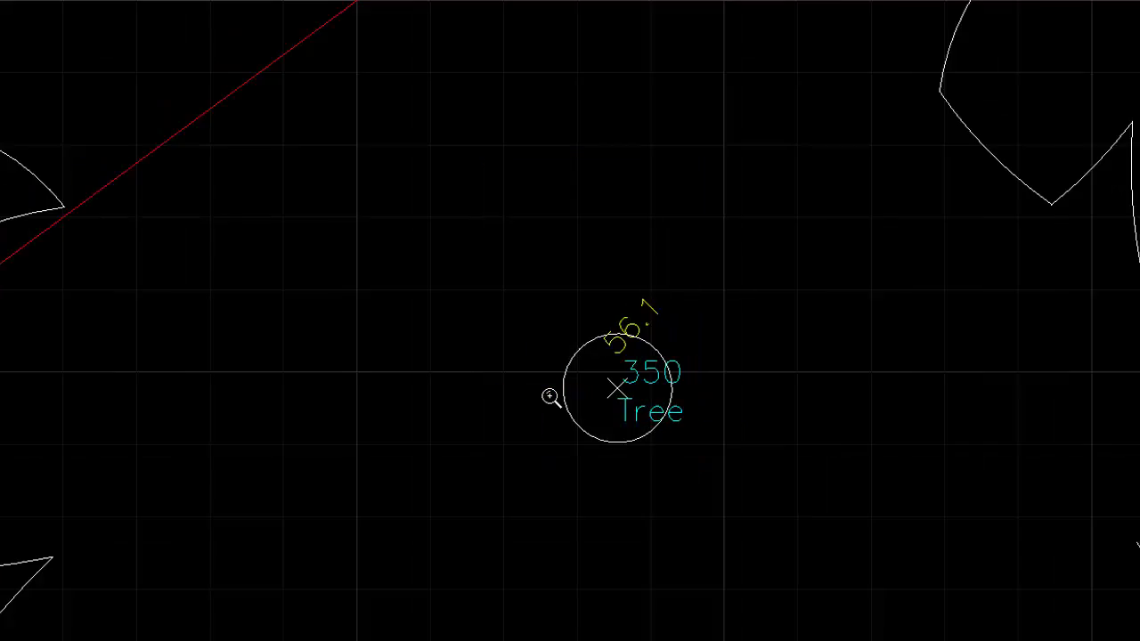
scroll(539, 382, down, 3)
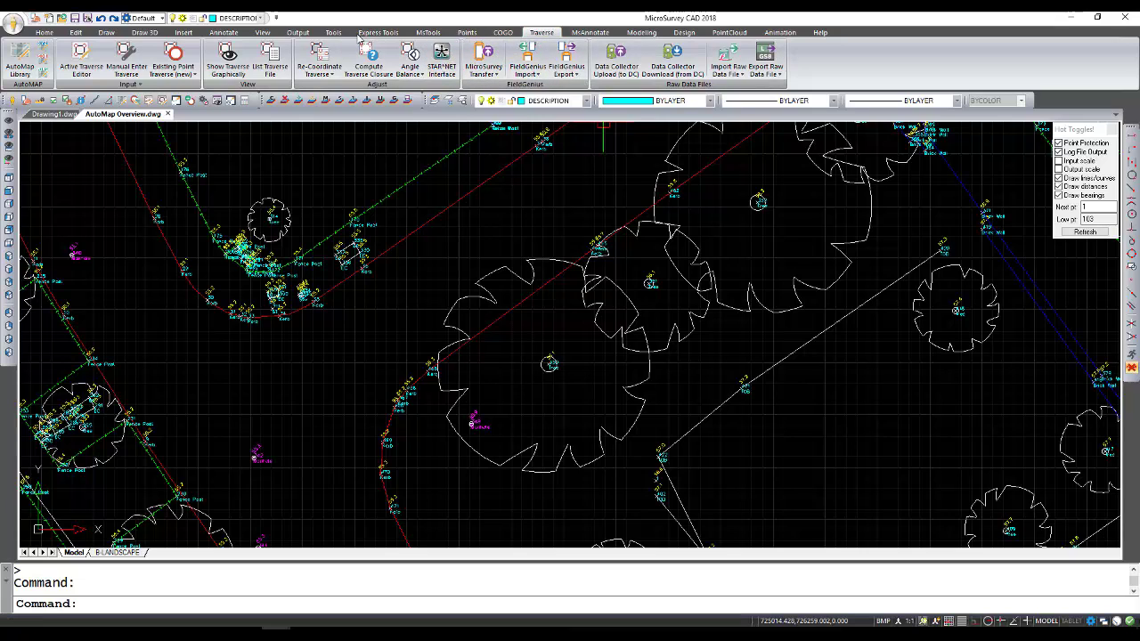
Review the TREE description's symbol scaling and rotation settings in the AutoMAP library and accept them.
click(18, 56)
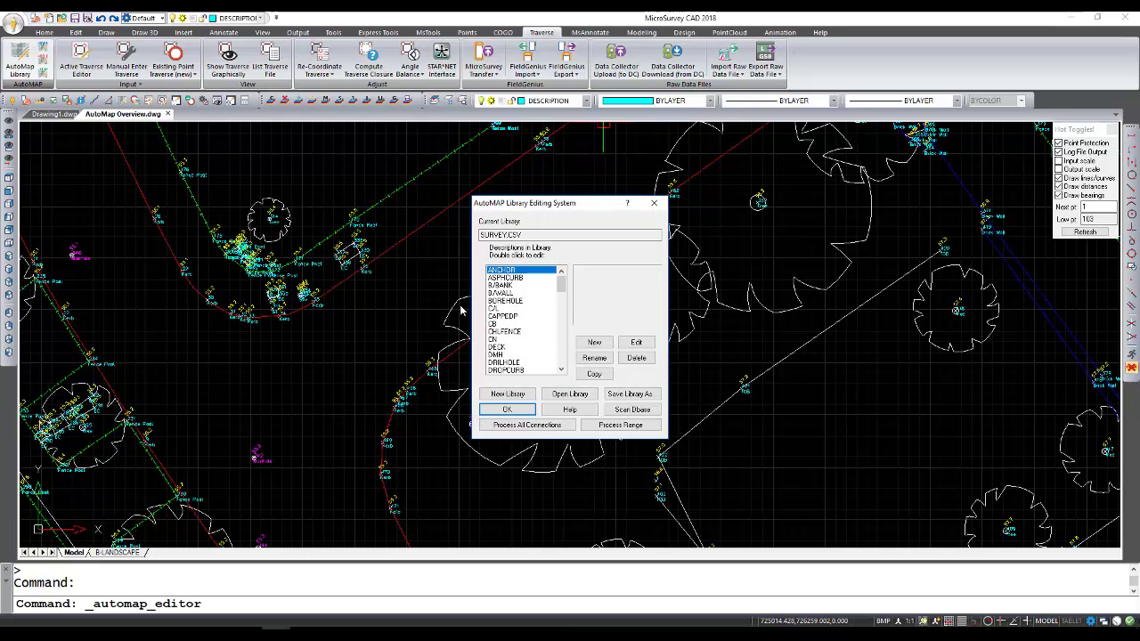
key(t)
scroll(511, 312, down, 2)
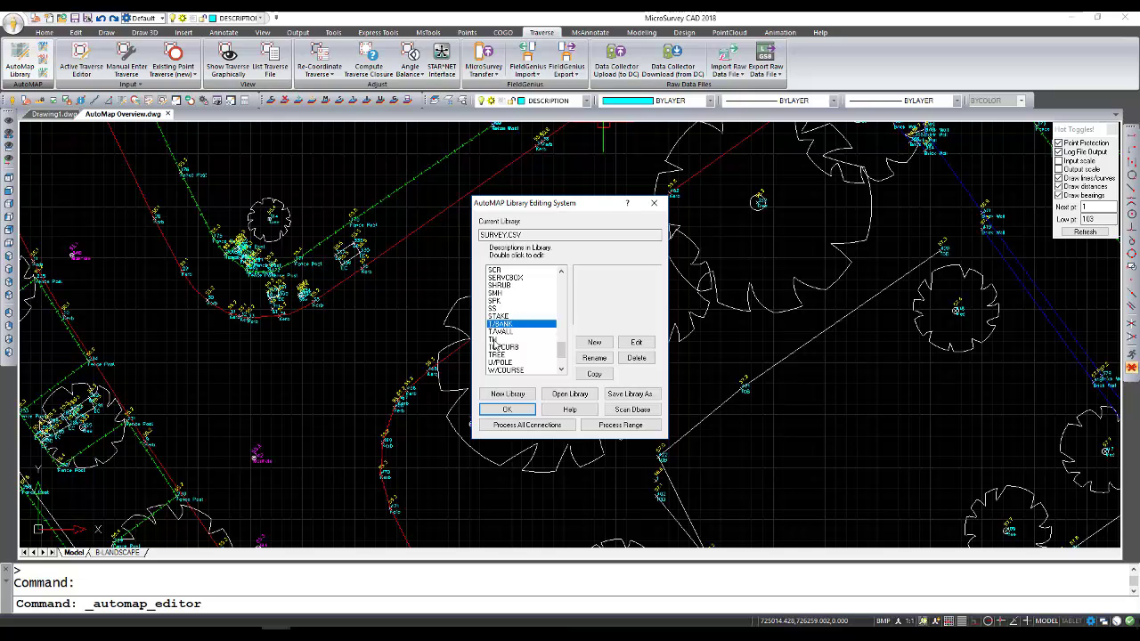
click(496, 356)
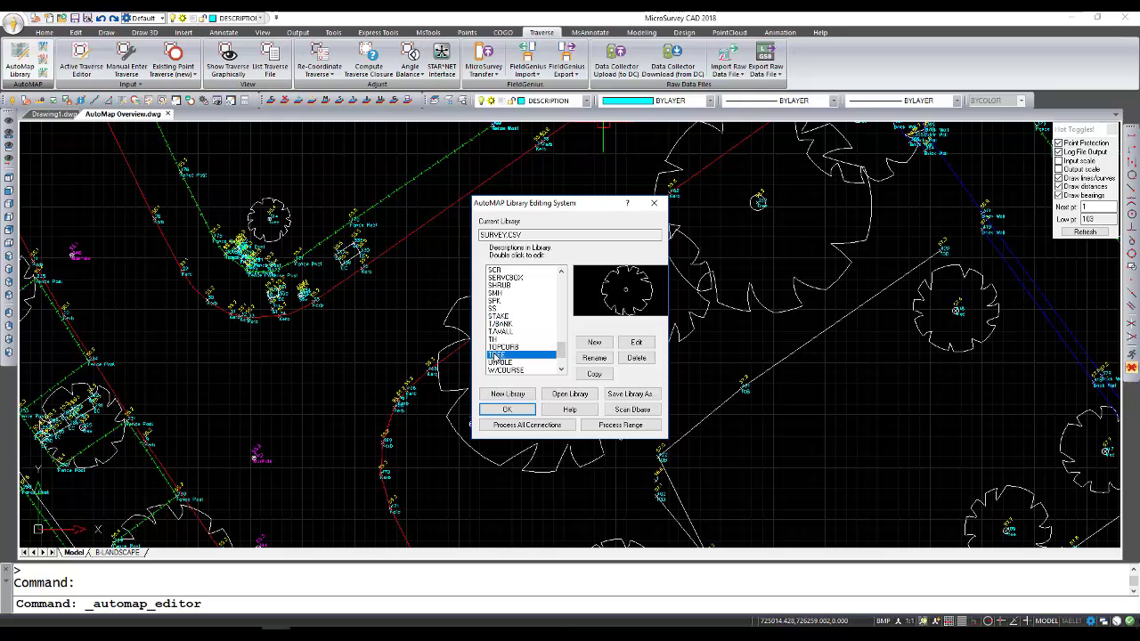
click(636, 341)
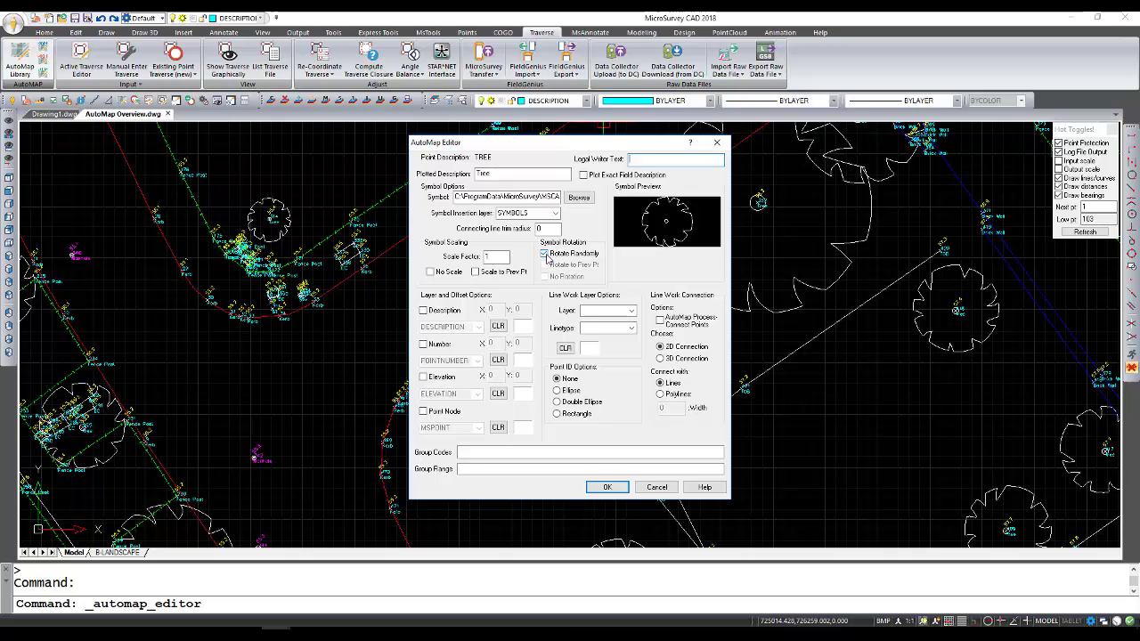
click(608, 488)
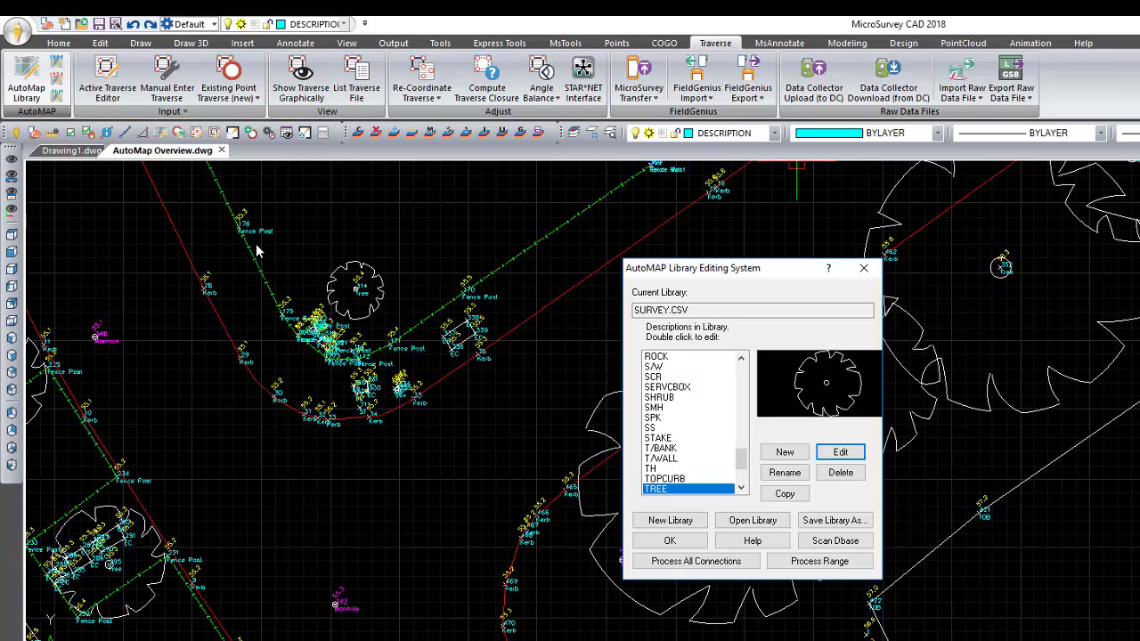
Review the plotted description and the line work layer, linetype and connection settings of the FP description and accept them.
click(657, 359)
key(Page_Up)
key(Page_Up)
key(Page_Up)
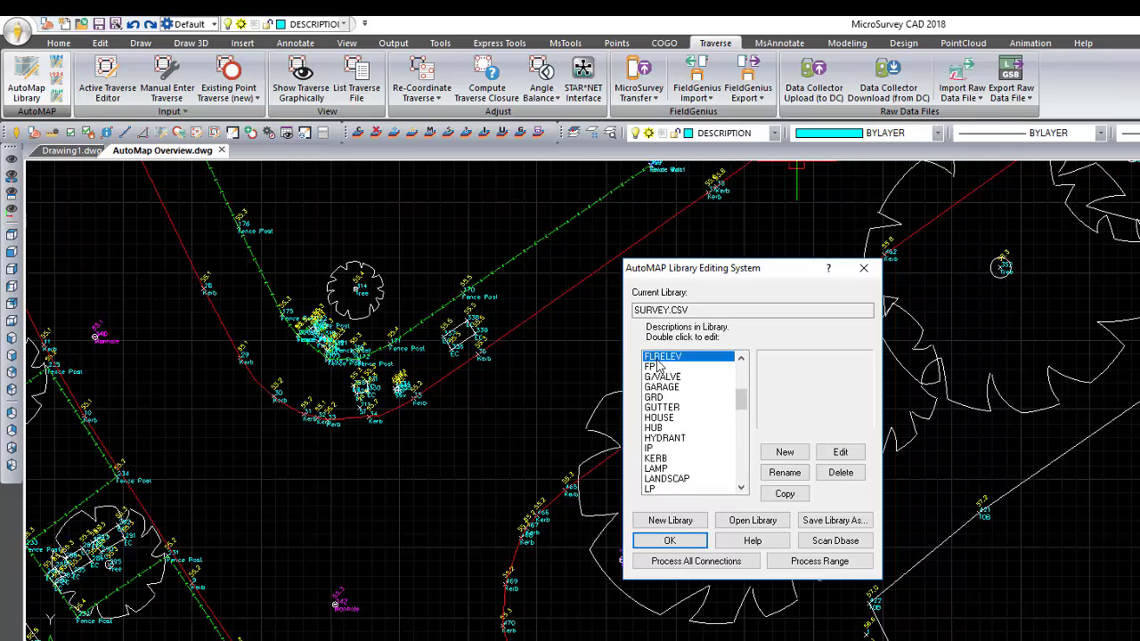
click(657, 366)
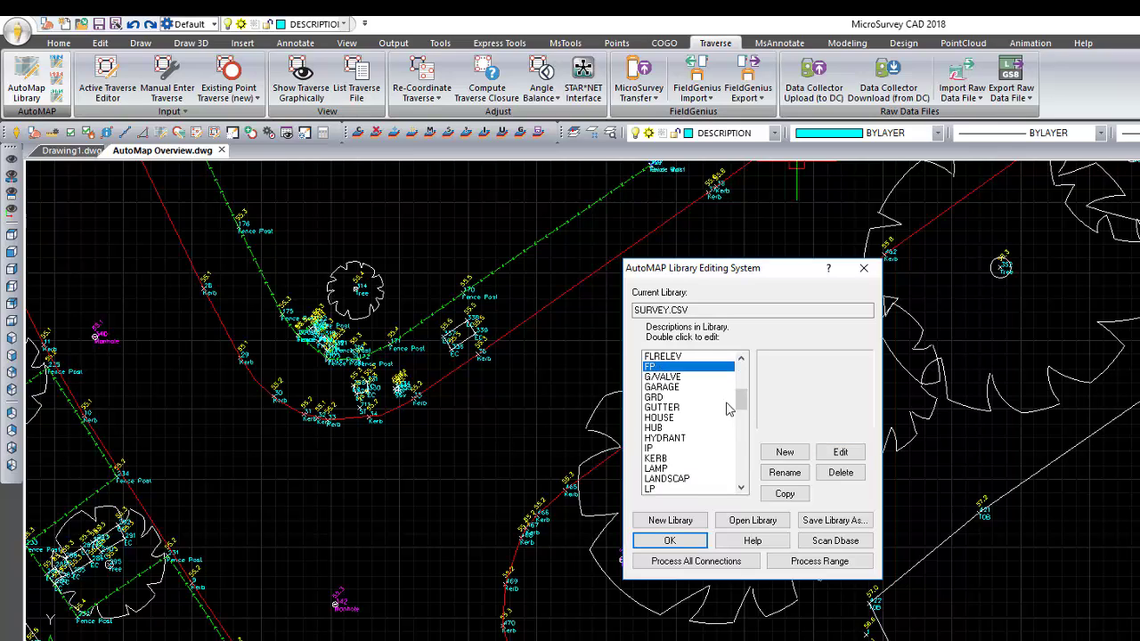
click(837, 452)
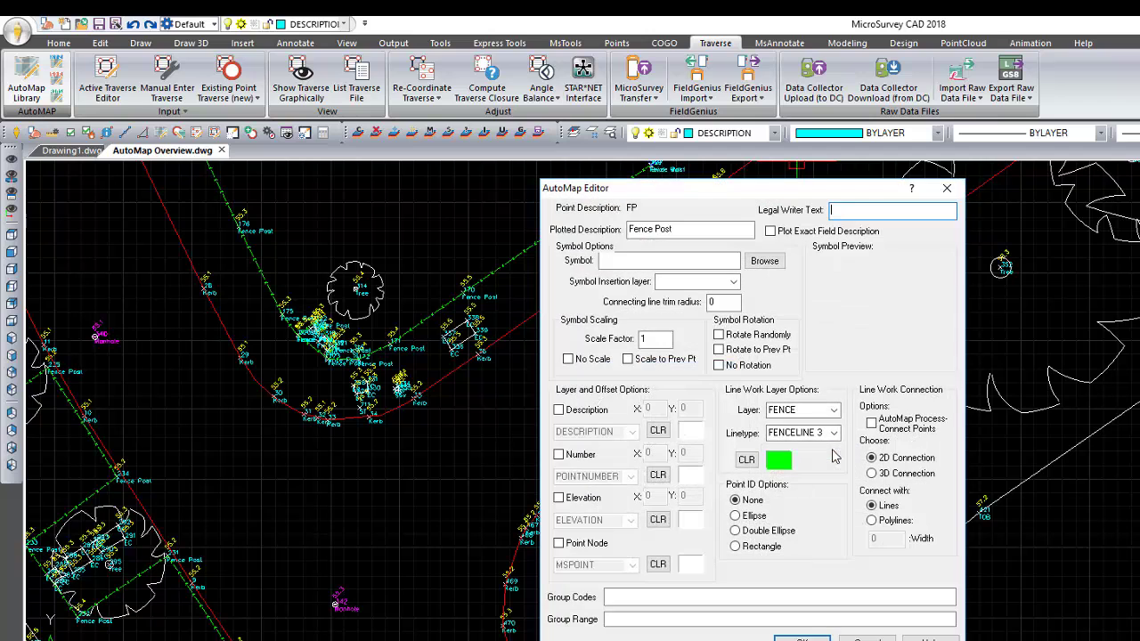
drag(732, 189, 814, 208)
click(775, 252)
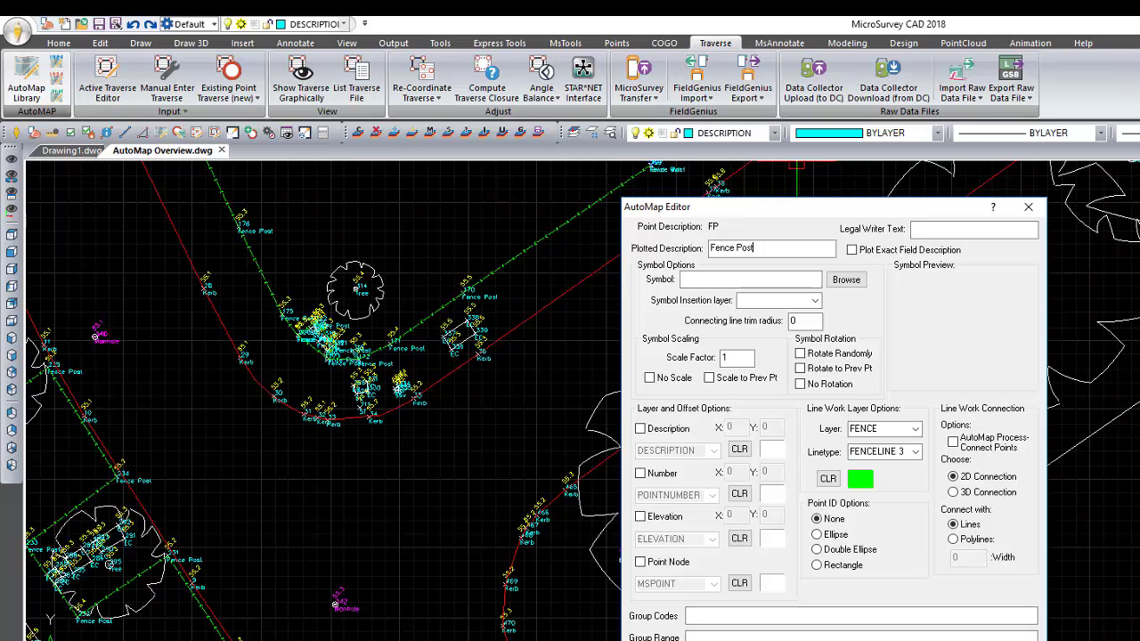
key(Return)
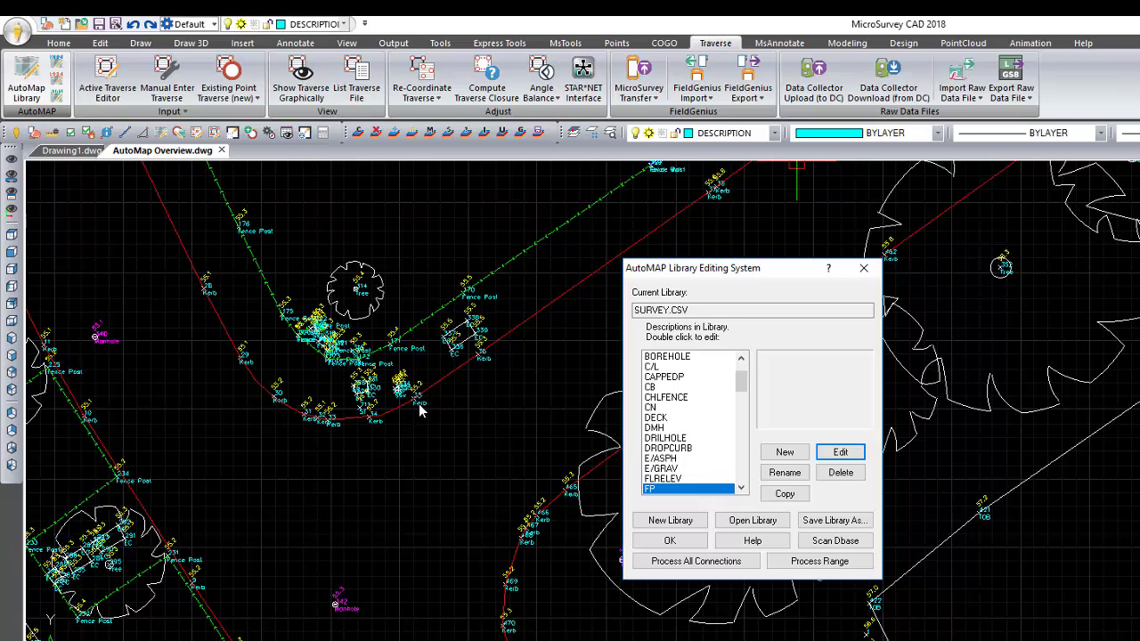
Review the KERB description's line work layer, colour and 3D polyline connection settings in the library and accept them.
click(682, 358)
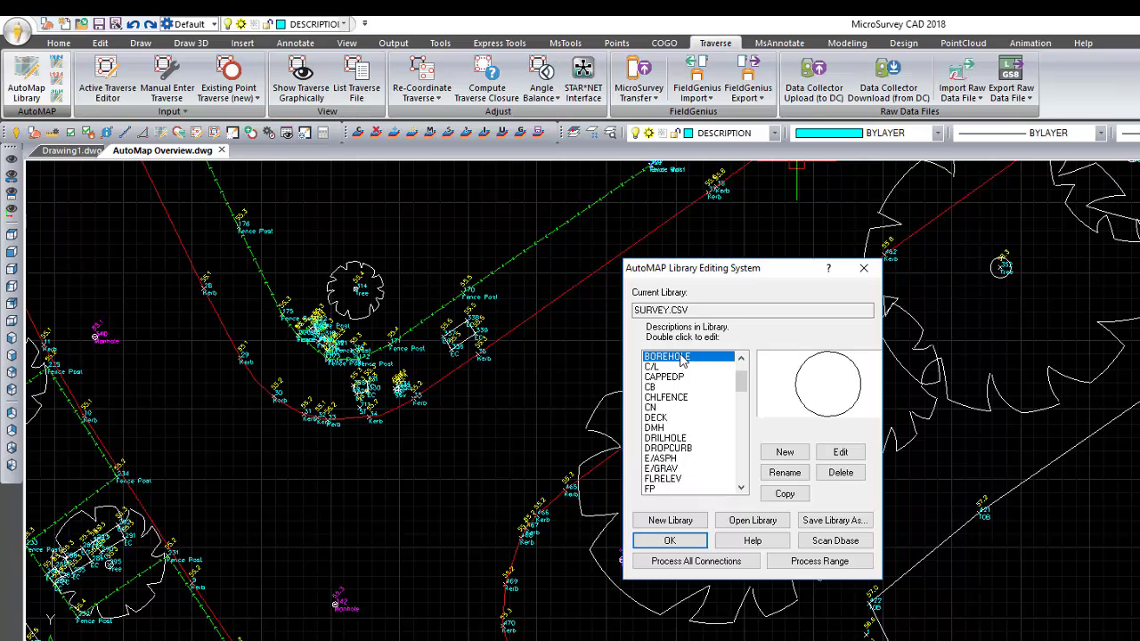
key(k)
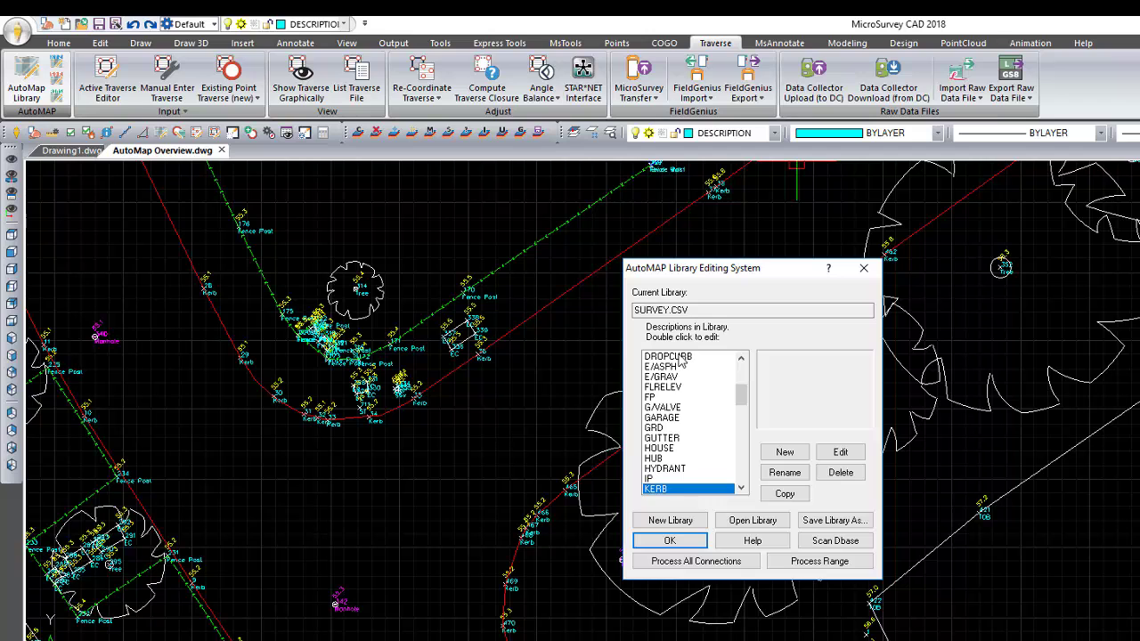
click(840, 452)
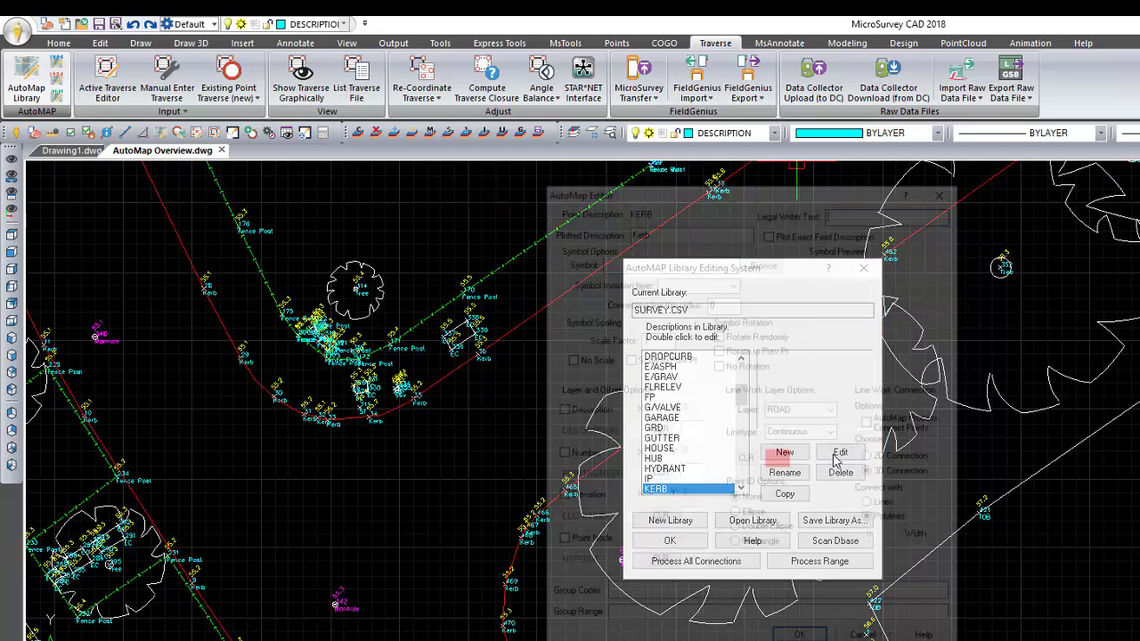
drag(778, 192, 946, 216)
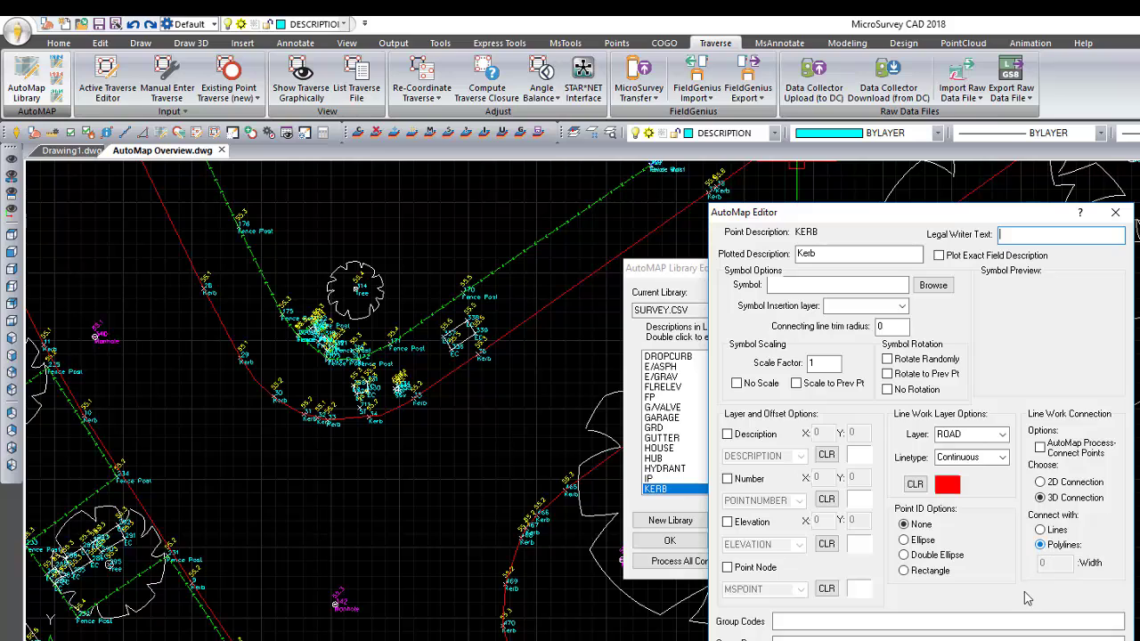
key(Return)
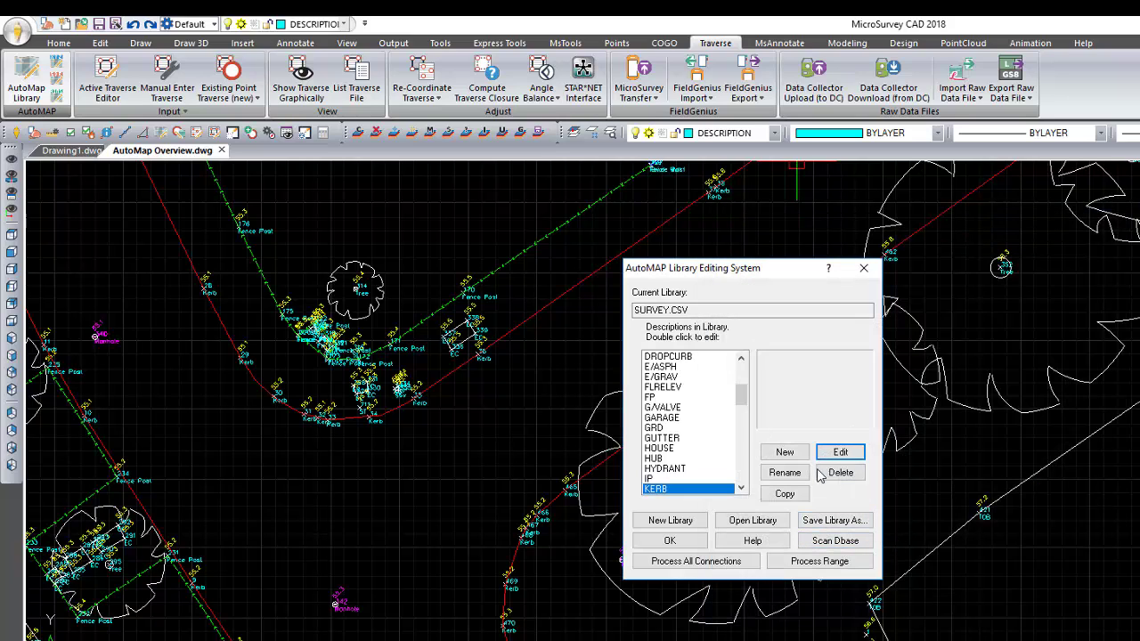
Review the WALL description's line work settings and accept them, and close the library with its changes saved to disk.
click(677, 358)
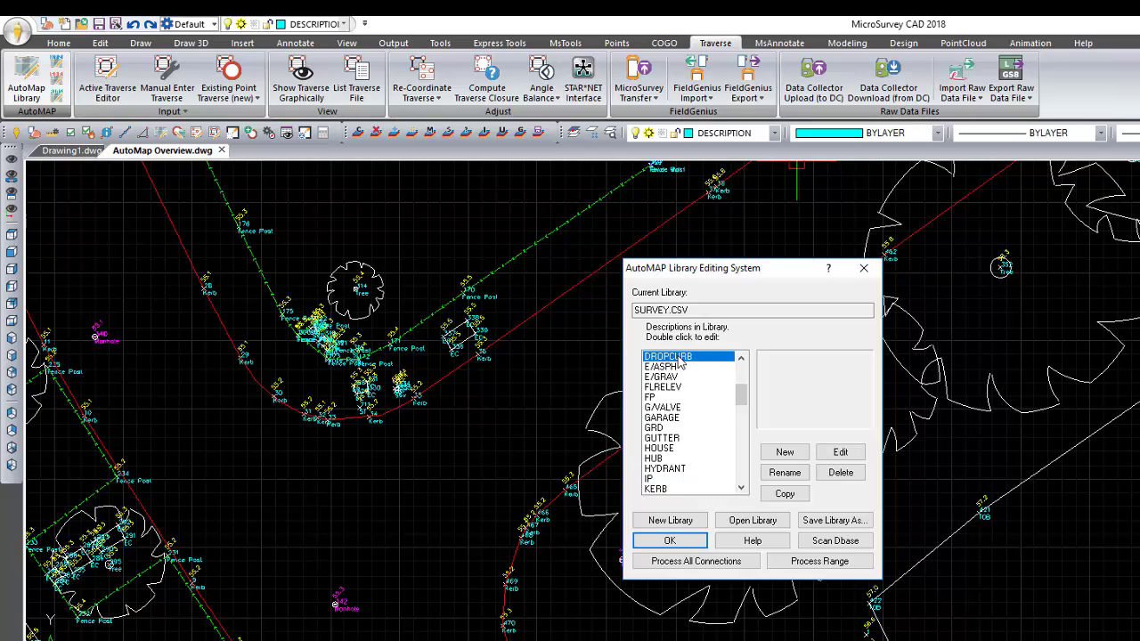
key(w)
scroll(699, 419, down, 2)
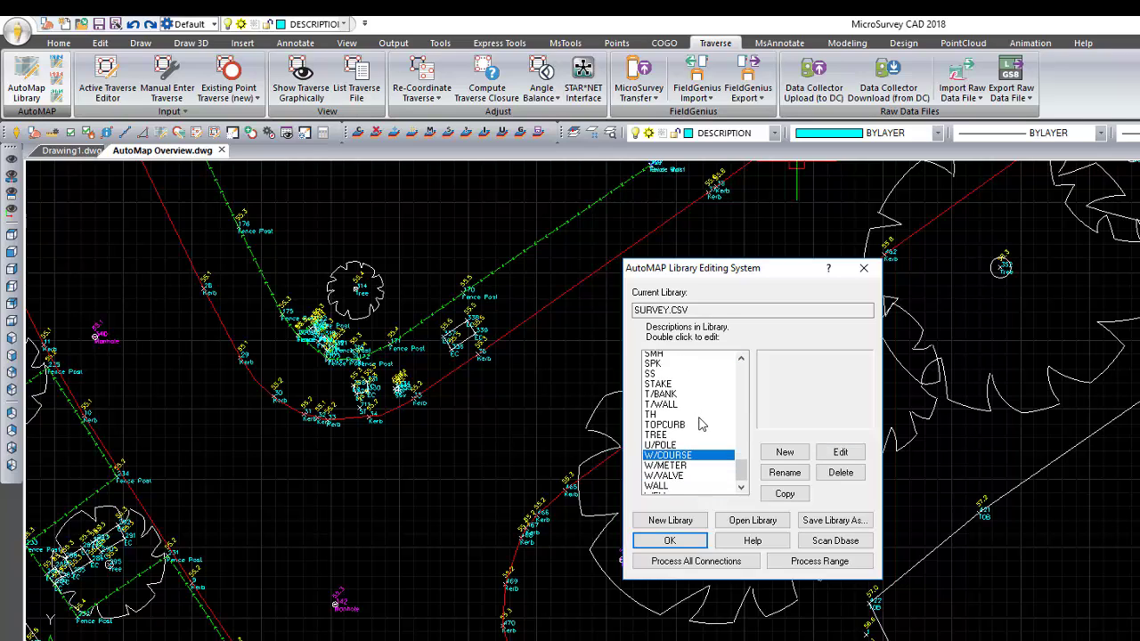
click(666, 468)
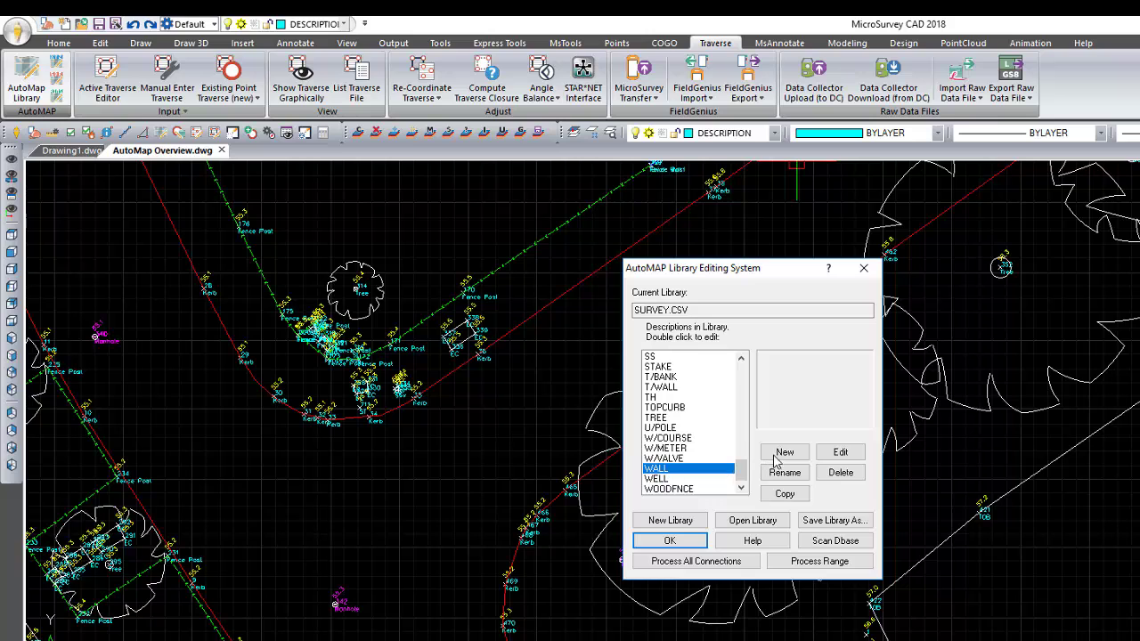
click(838, 454)
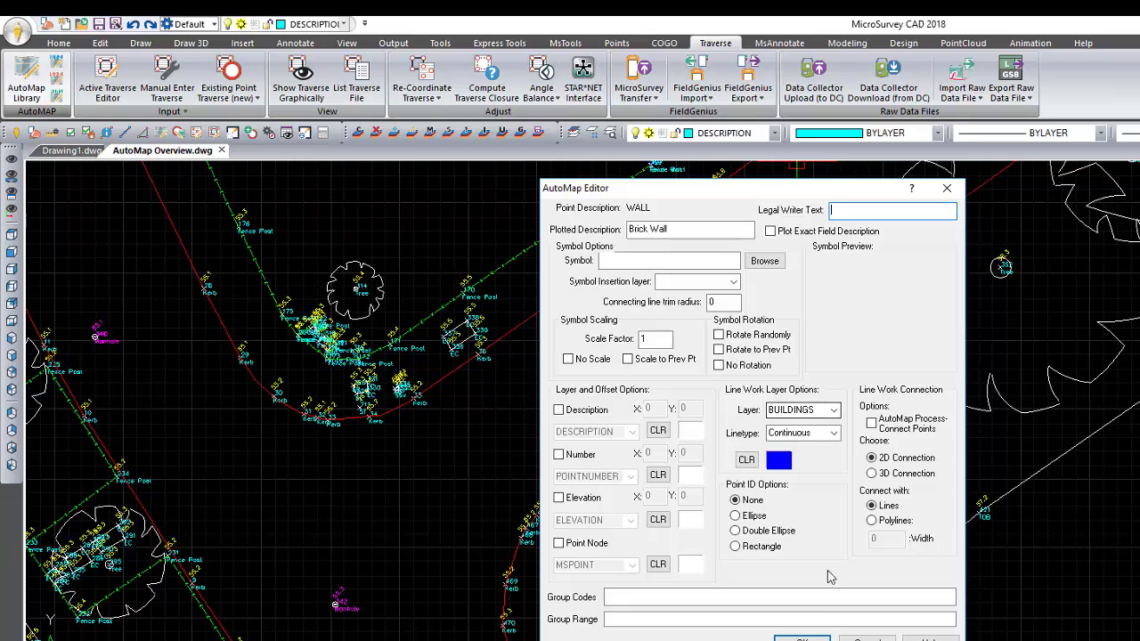
click(804, 638)
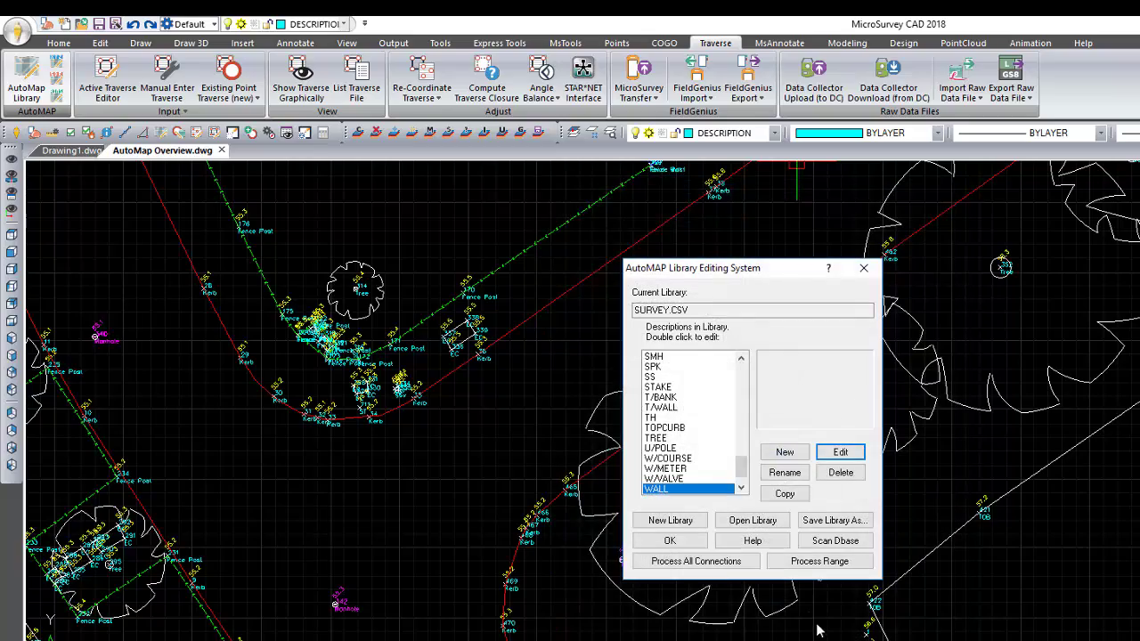
click(669, 540)
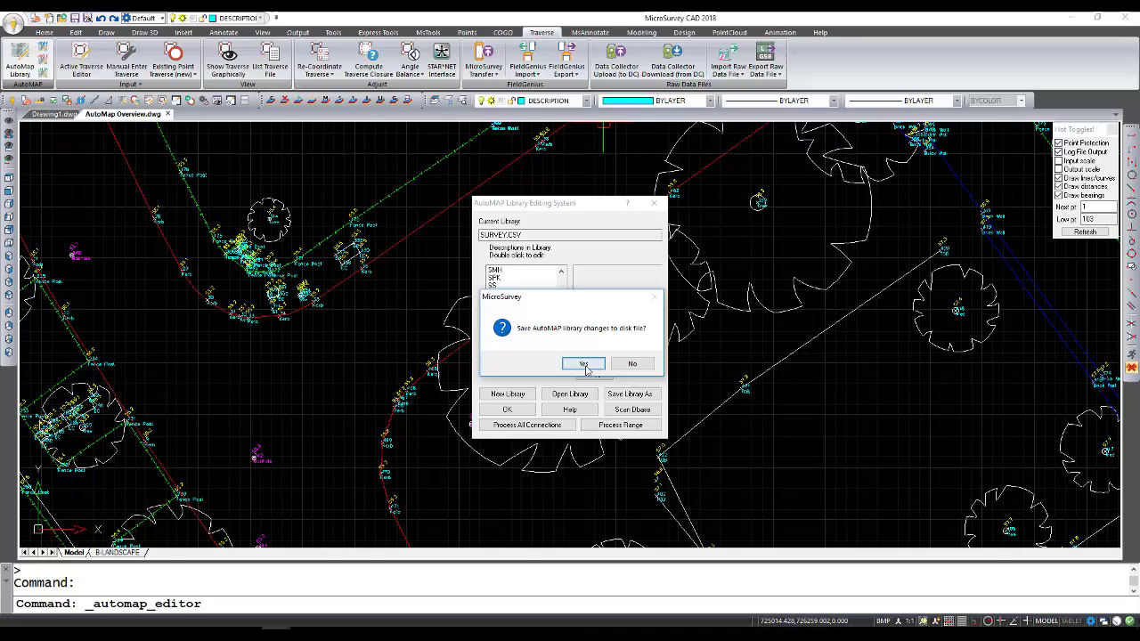
click(589, 367)
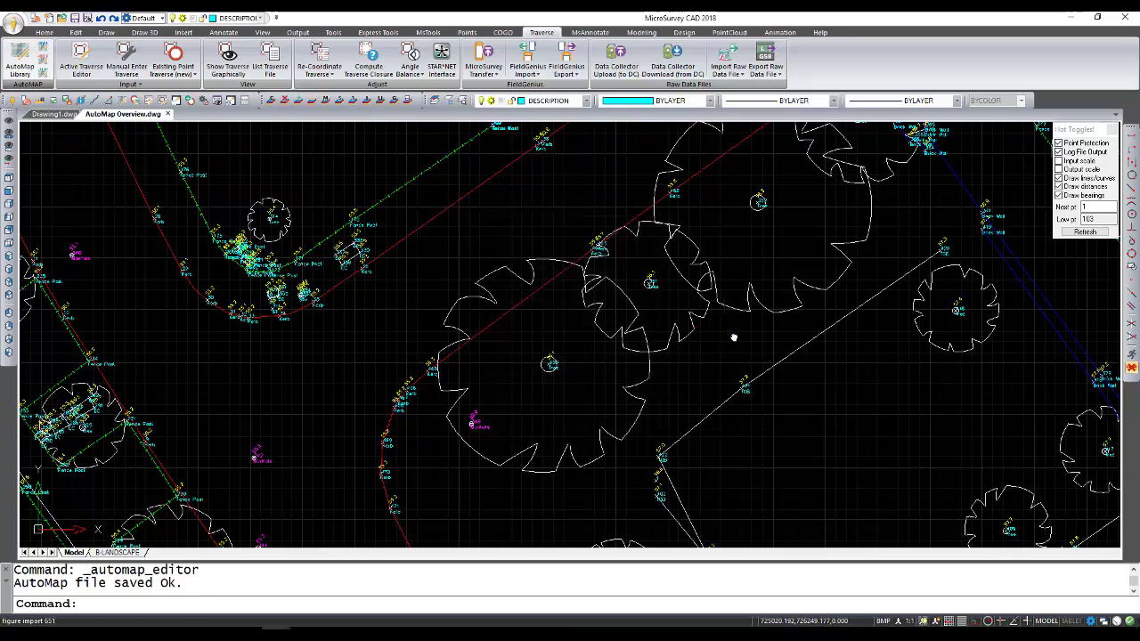
Examine the line computations of the blue wall segment beside the red kerb line and check the drawing's layer list.
mouse_move(733, 337)
middle_down()
mouse_move(458, 426)
mouse_move(454, 336)
middle_up()
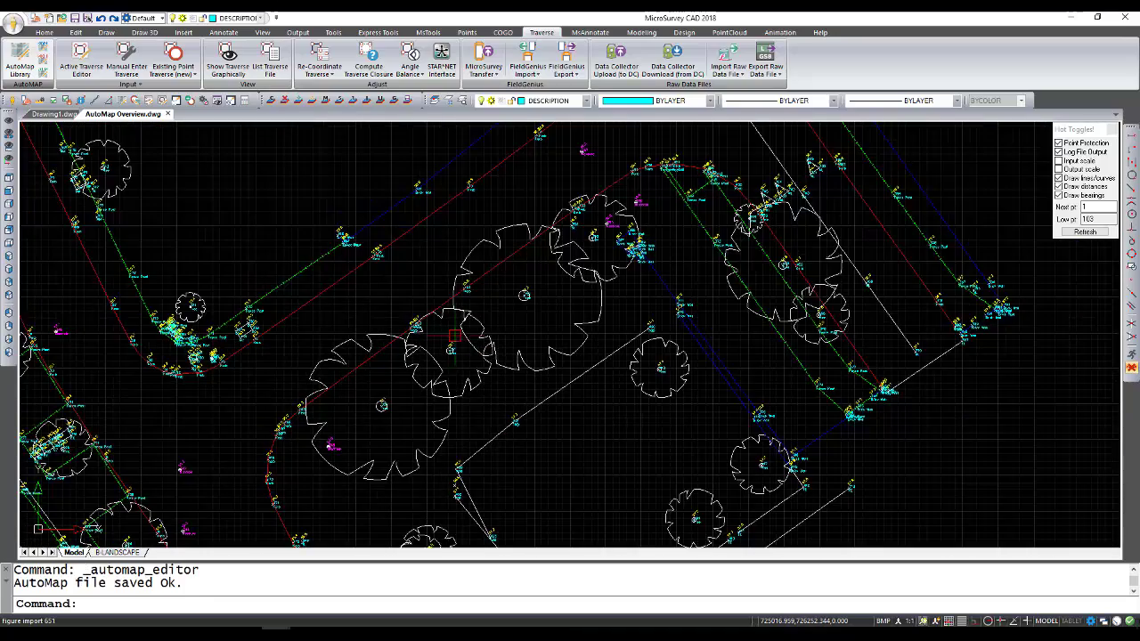
scroll(454, 335, down, 2)
middle_drag(463, 267, 549, 339)
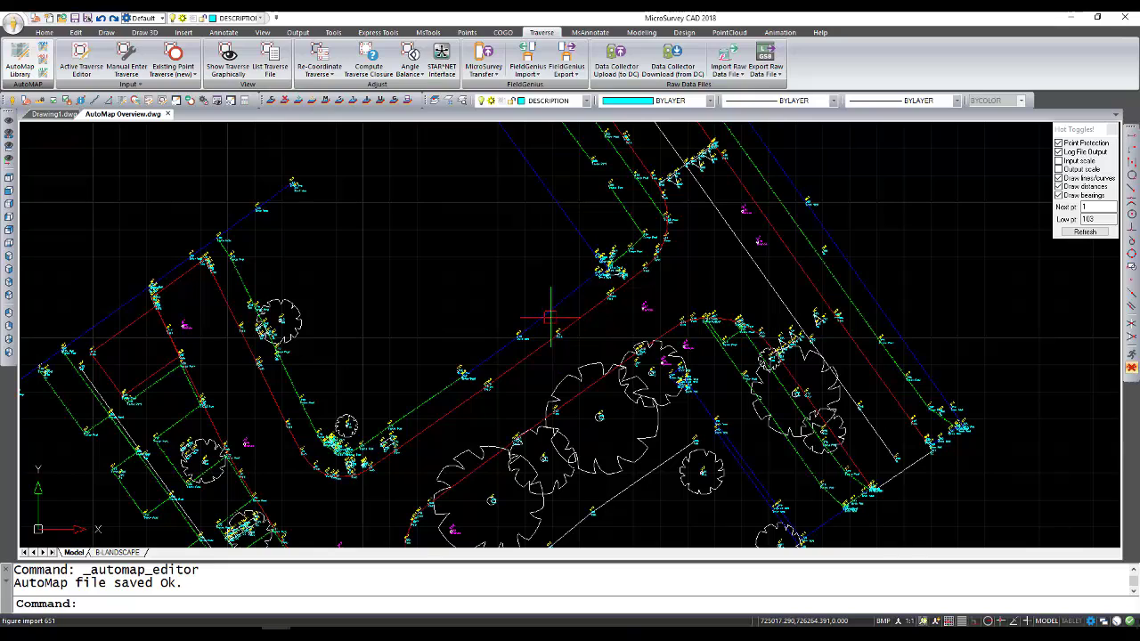
key(Escape)
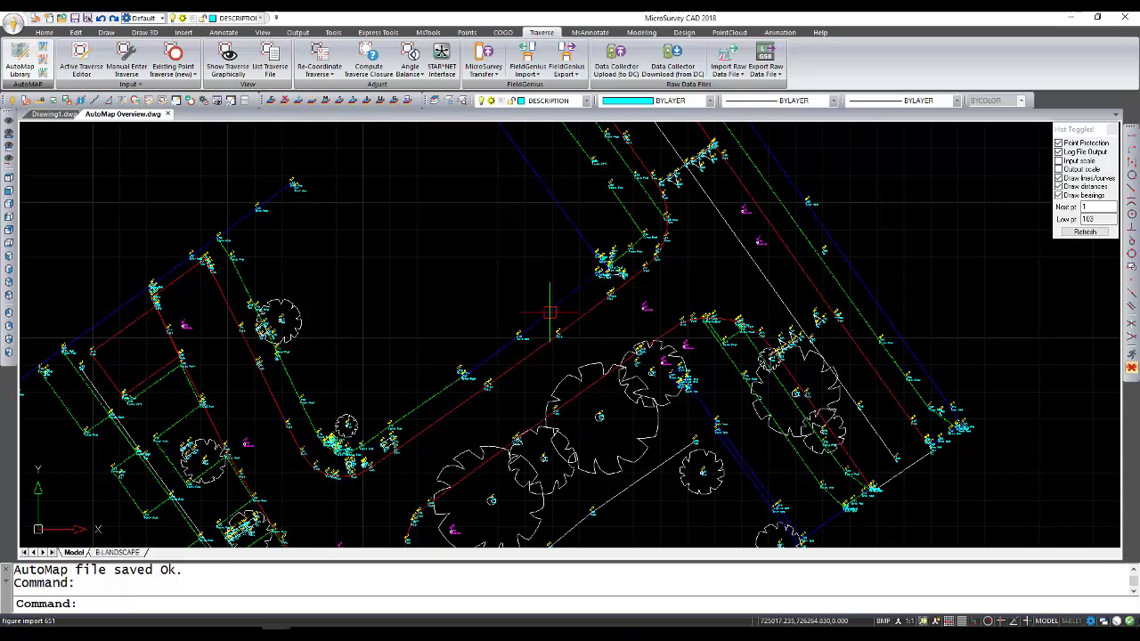
click(550, 313)
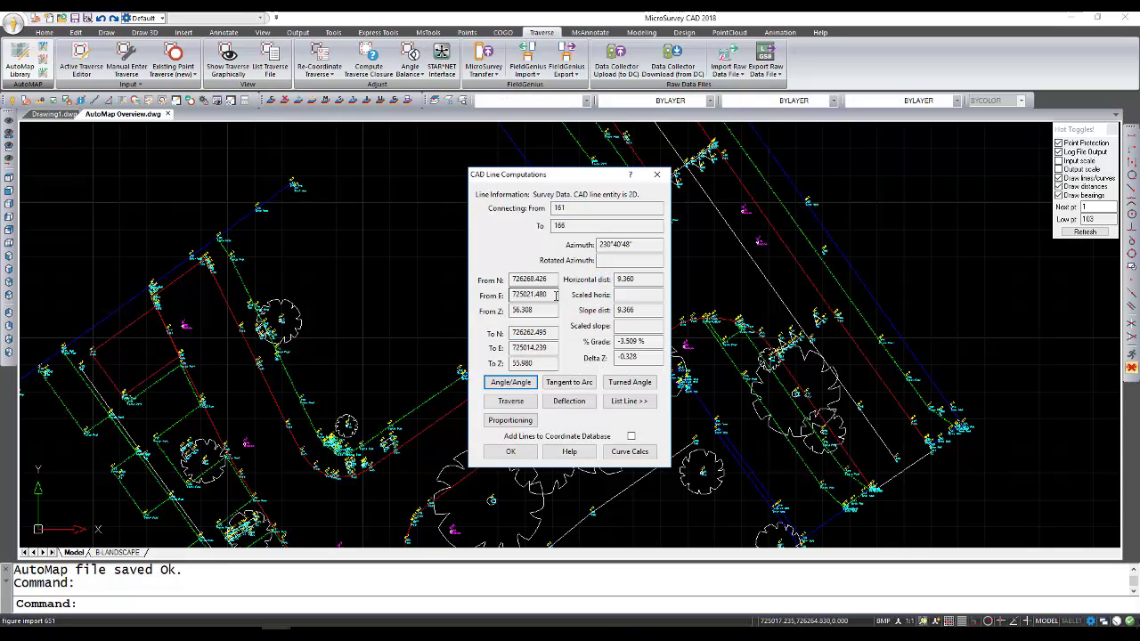
drag(590, 178, 533, 170)
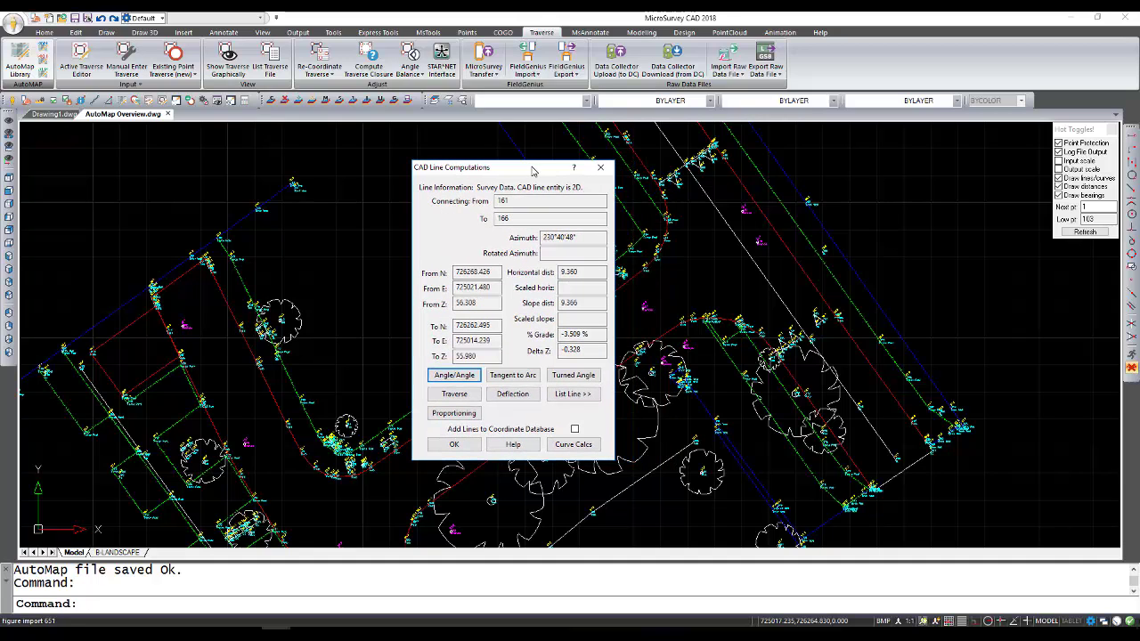
click(602, 169)
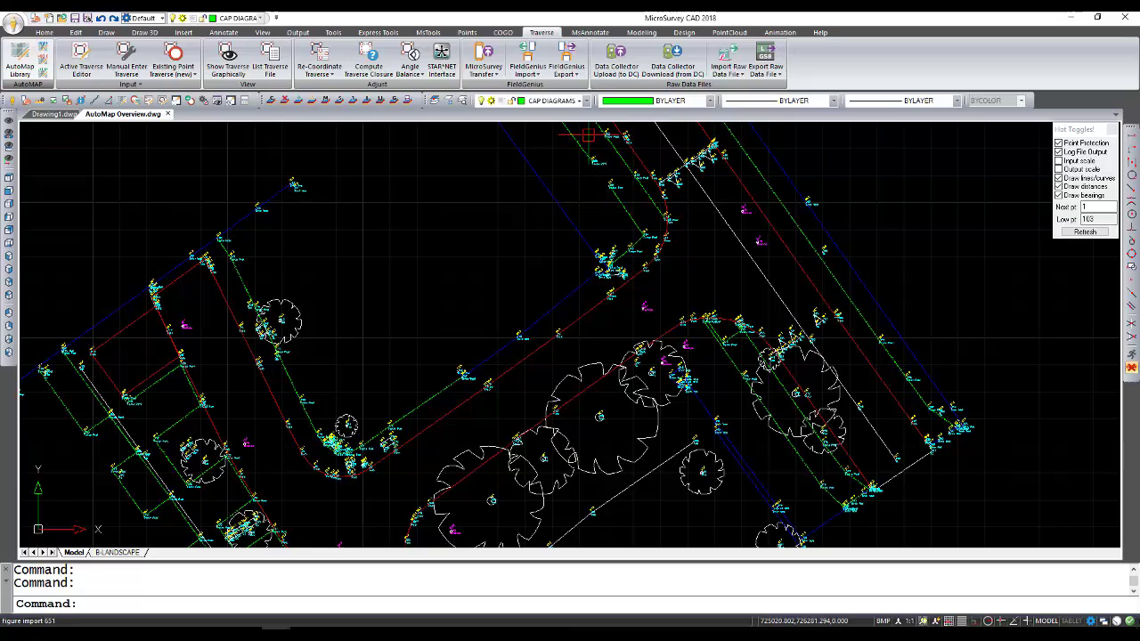
click(586, 101)
click(456, 174)
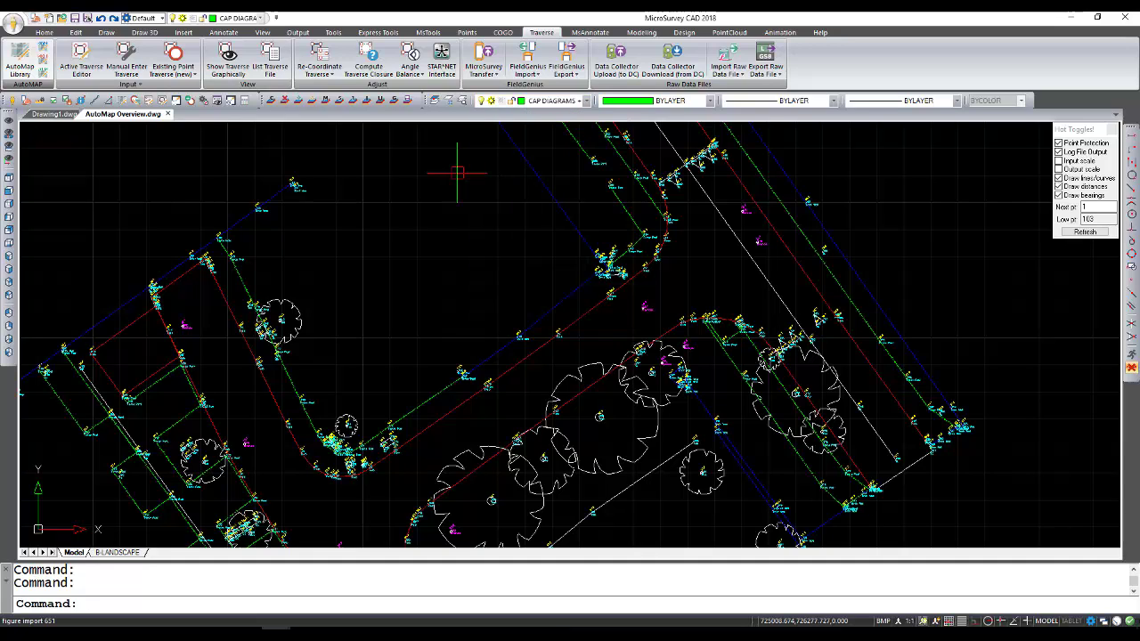